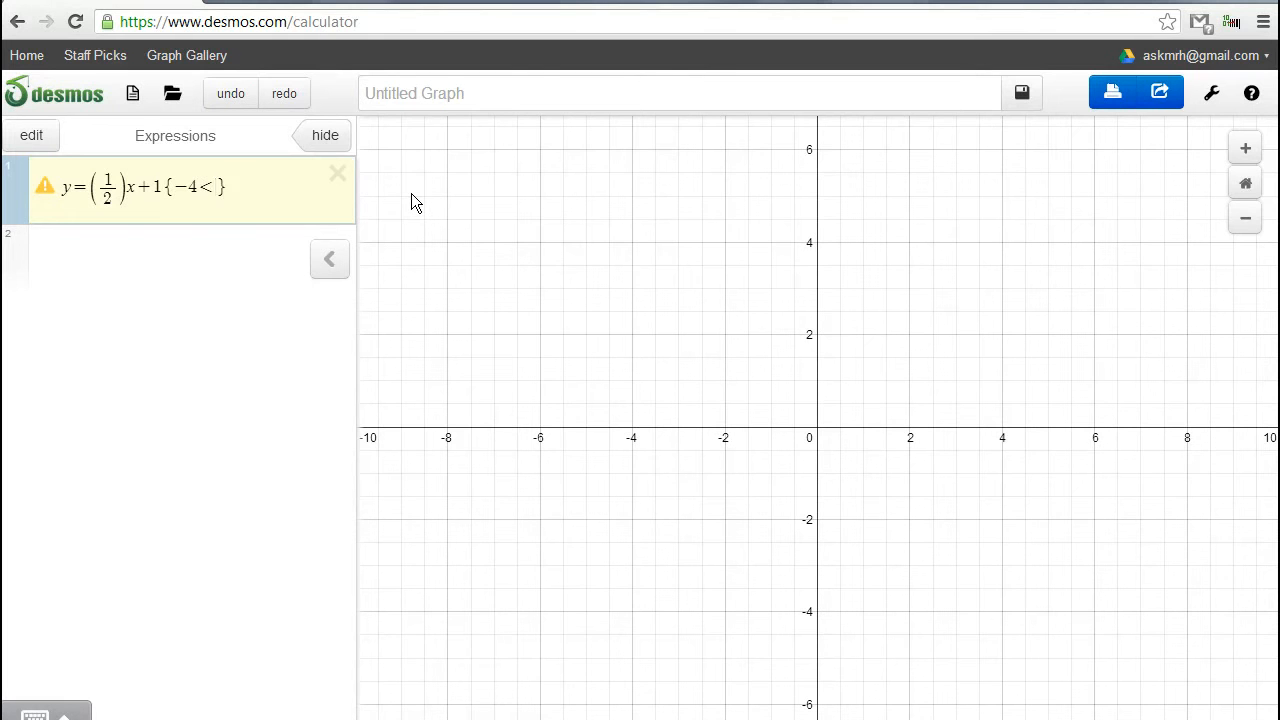
# Complete the first line's domain restriction as {-4<x<2}
pyautogui.write('x')
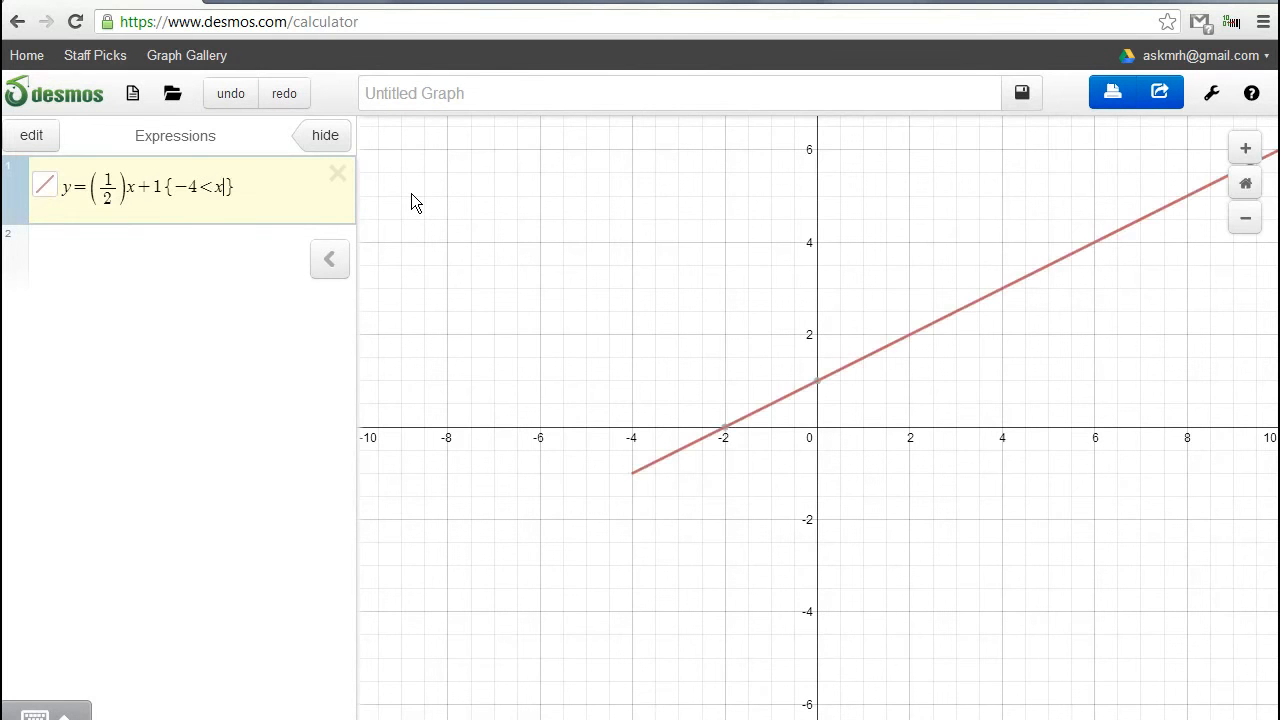
pyautogui.write('<2')
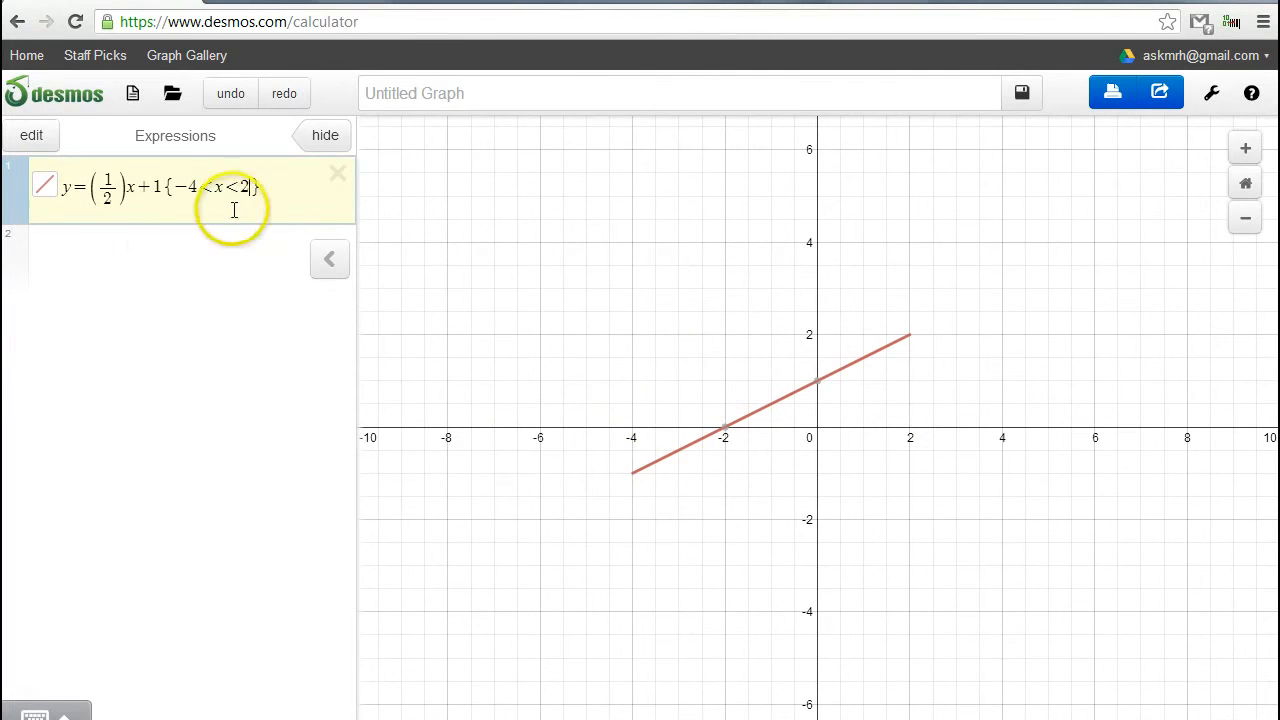
# Check Line #1's range in the Word example and change the first line's restriction in Desmos to {-1<y<2}
pyautogui.hotkey('alt', 'Tab')
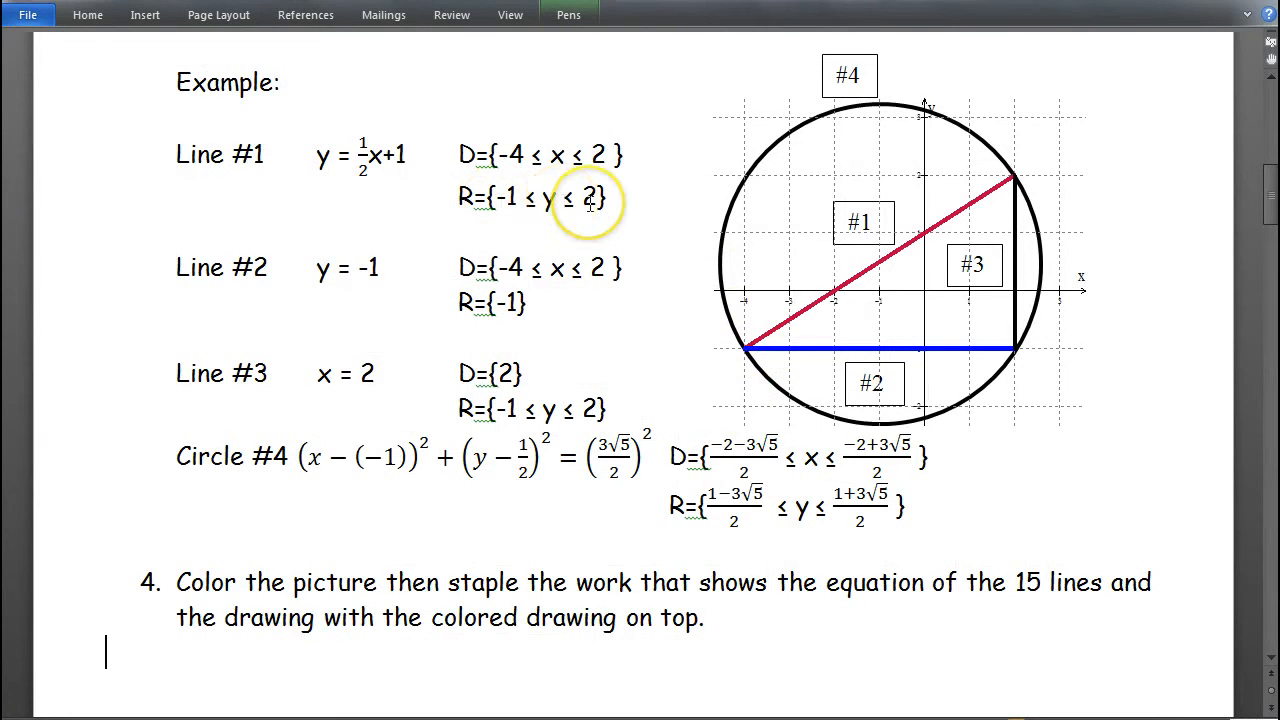
pyautogui.hotkey('alt', 'Tab')
pyautogui.doubleClick(192, 187)
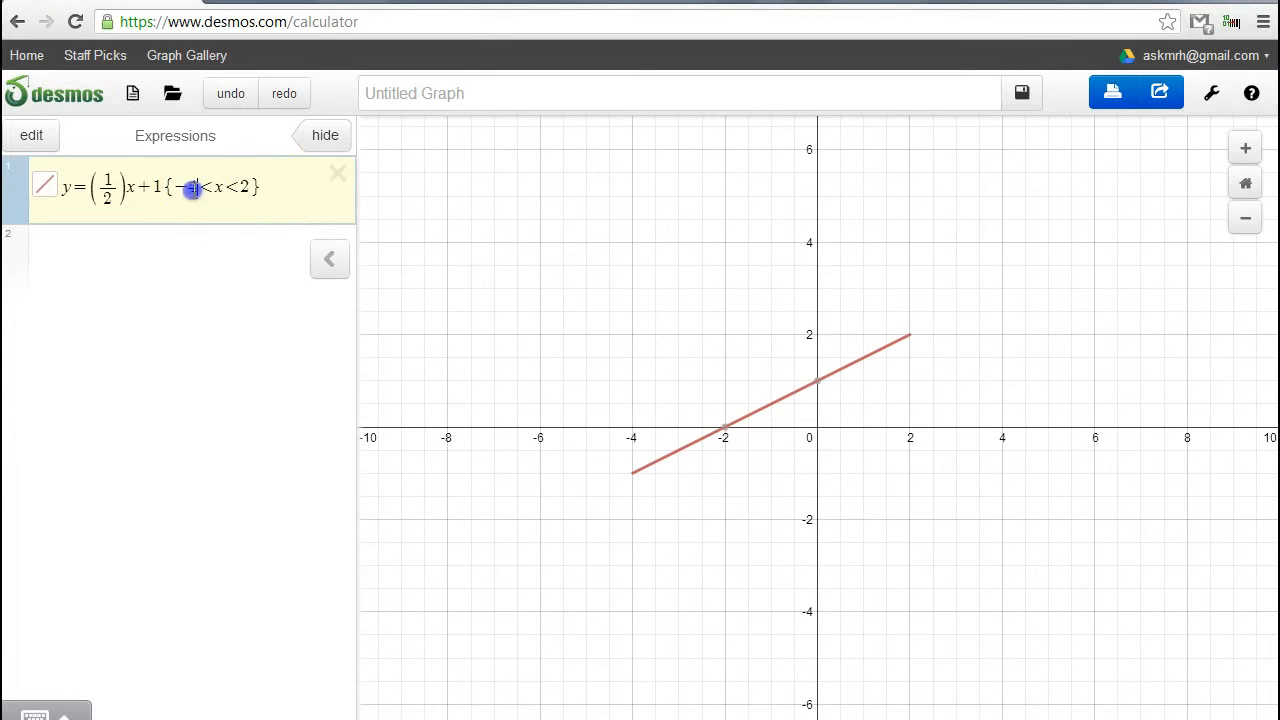
pyautogui.press('BackSpace')
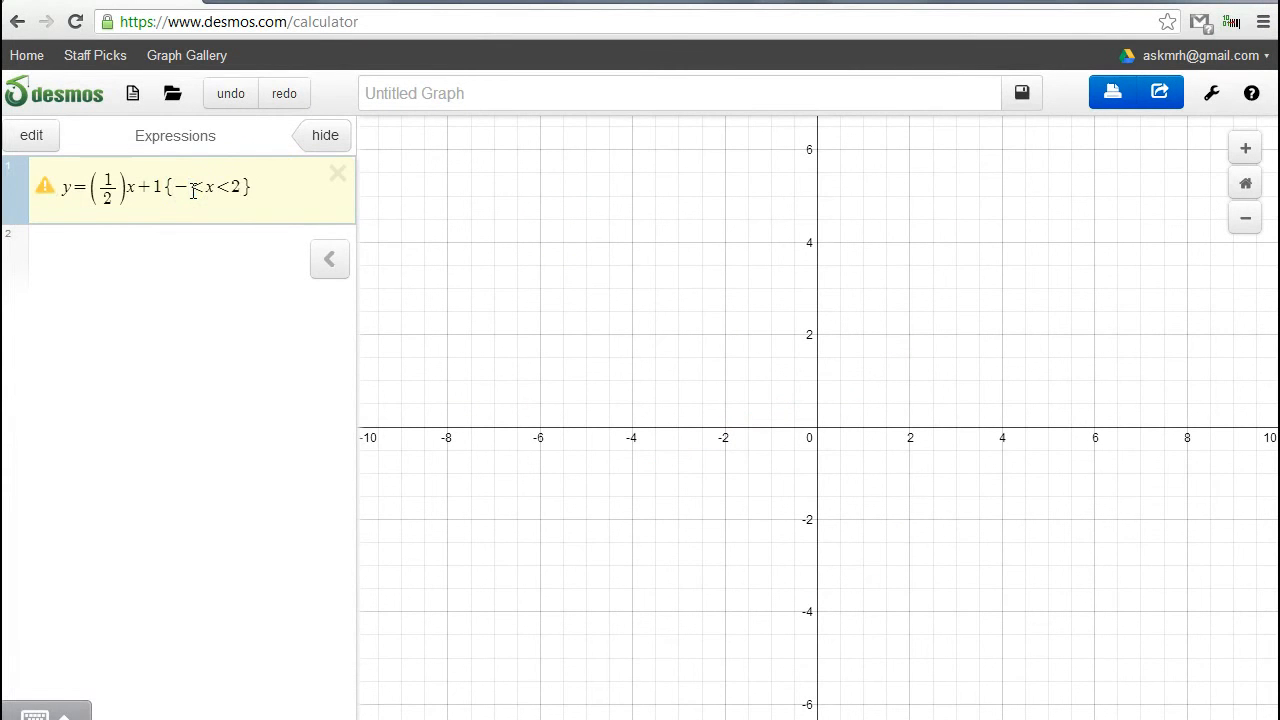
pyautogui.hotkey('alt', 'Tab')
pyautogui.hotkey('alt', 'Tab')
pyautogui.hotkey('alt', 'Tab')
pyautogui.hotkey('alt', 'Tab')
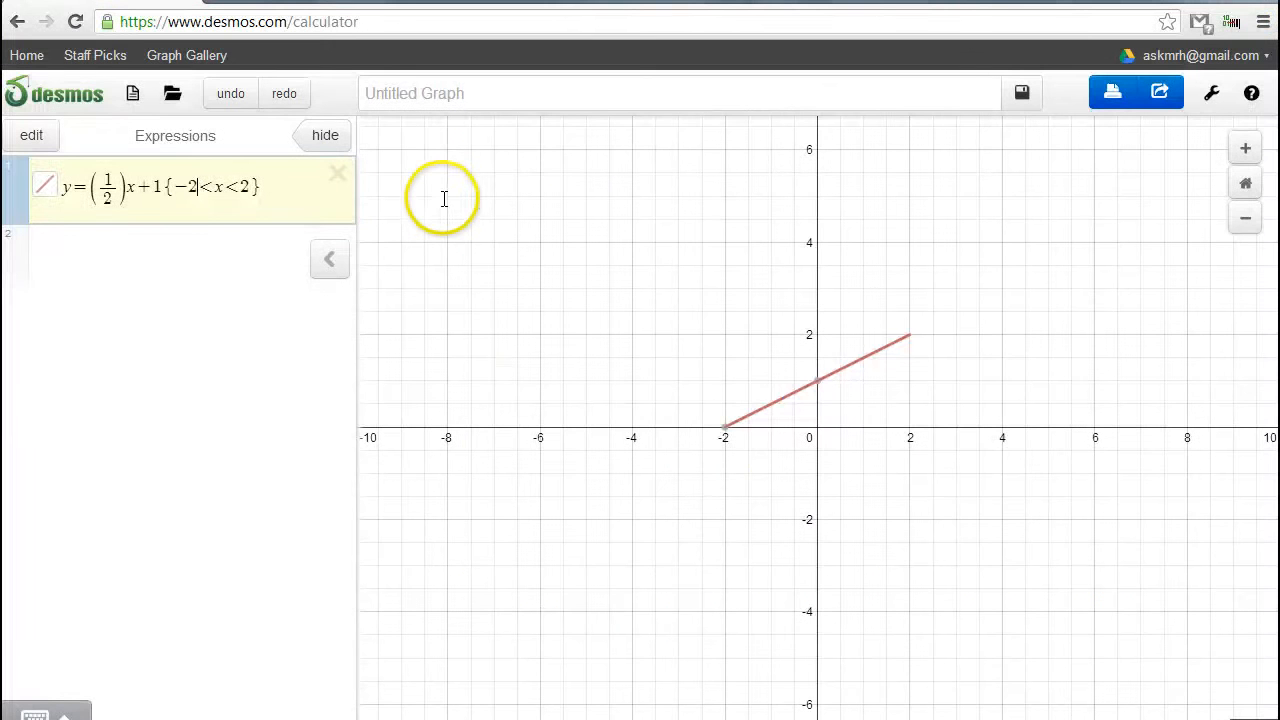
pyautogui.write('1')
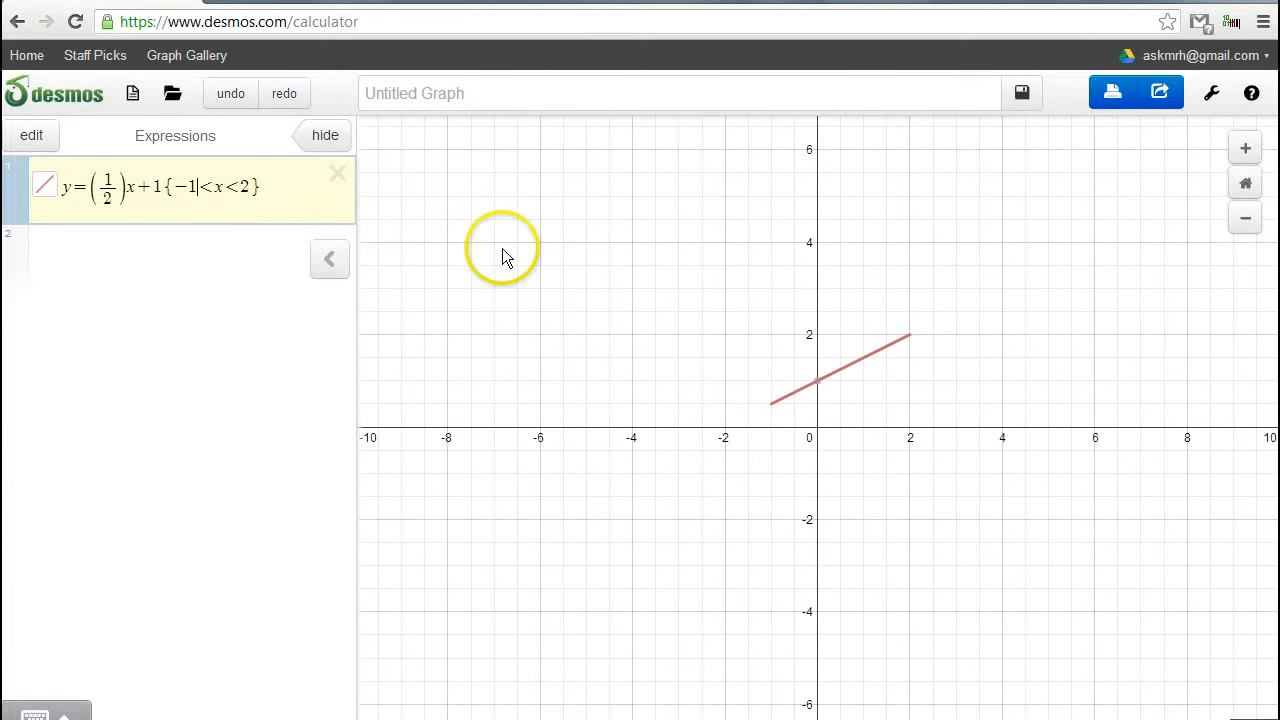
pyautogui.click(213, 186)
pyautogui.moveTo(212, 186); pyautogui.dragTo(224, 188)
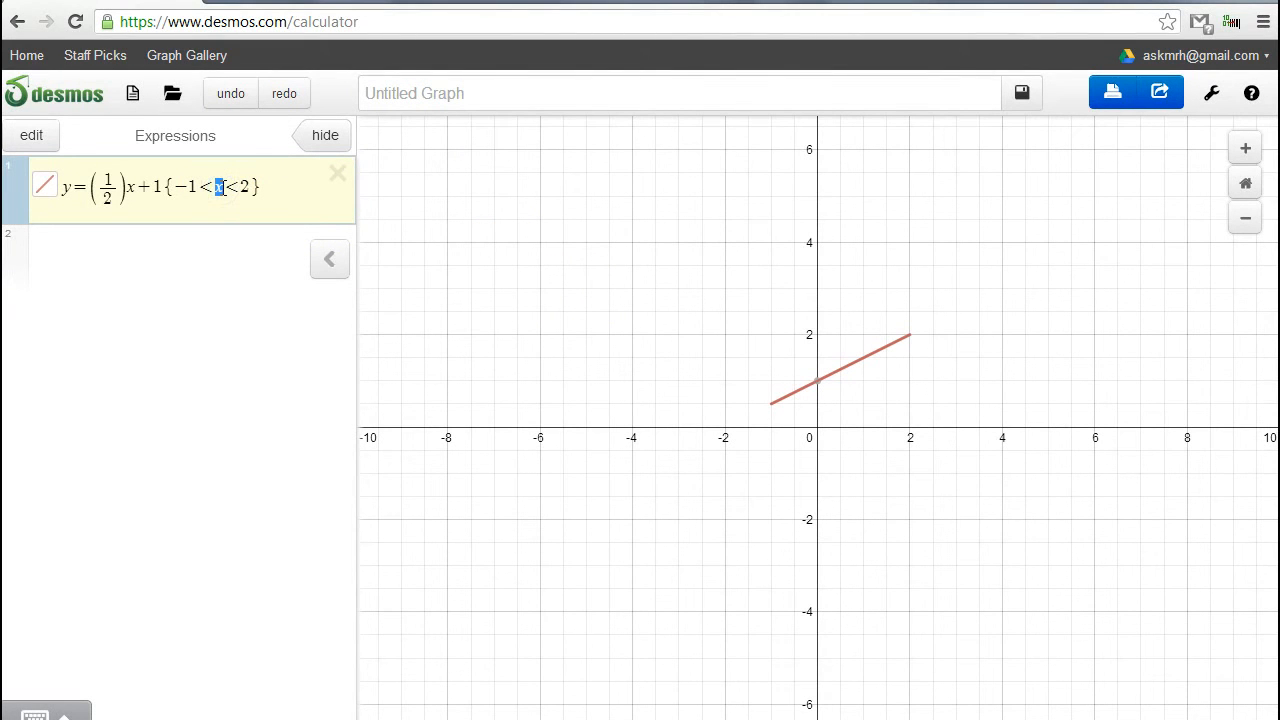
pyautogui.write('y')
pyautogui.click(229, 189)
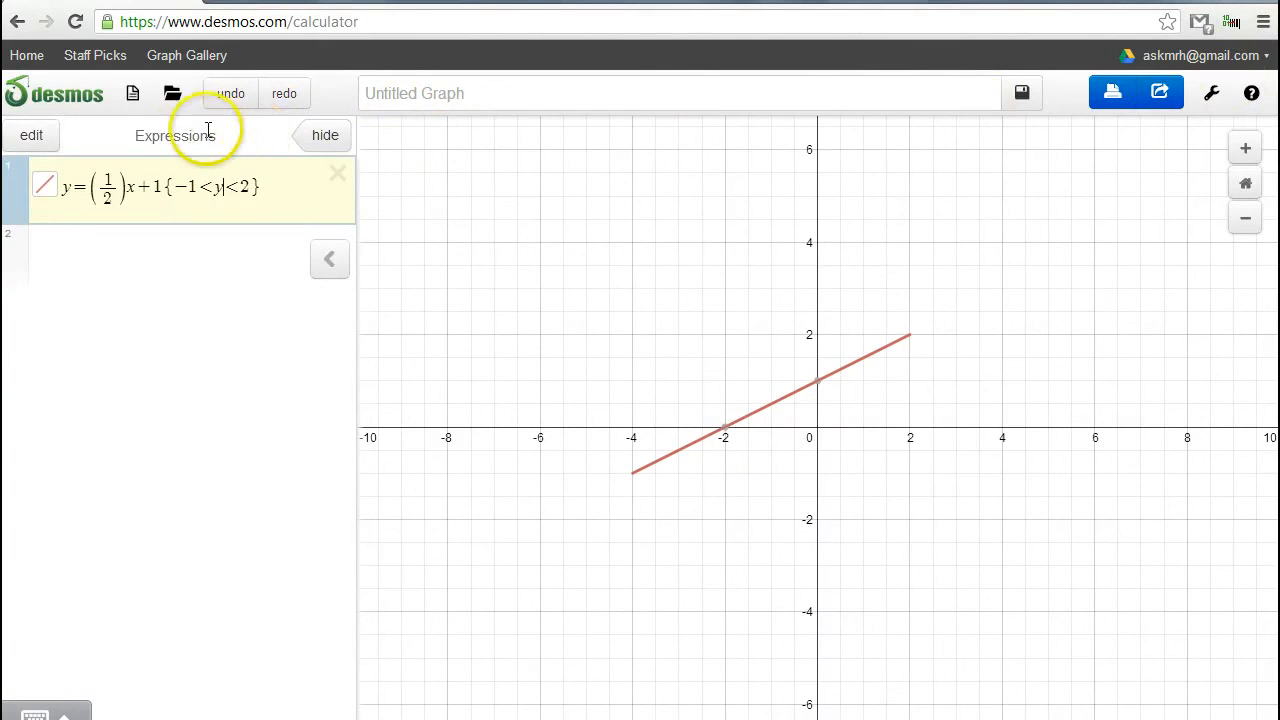
# Undo the range edits on the first line back to the domain restriction {-4<x<2}
pyautogui.click(233, 95)
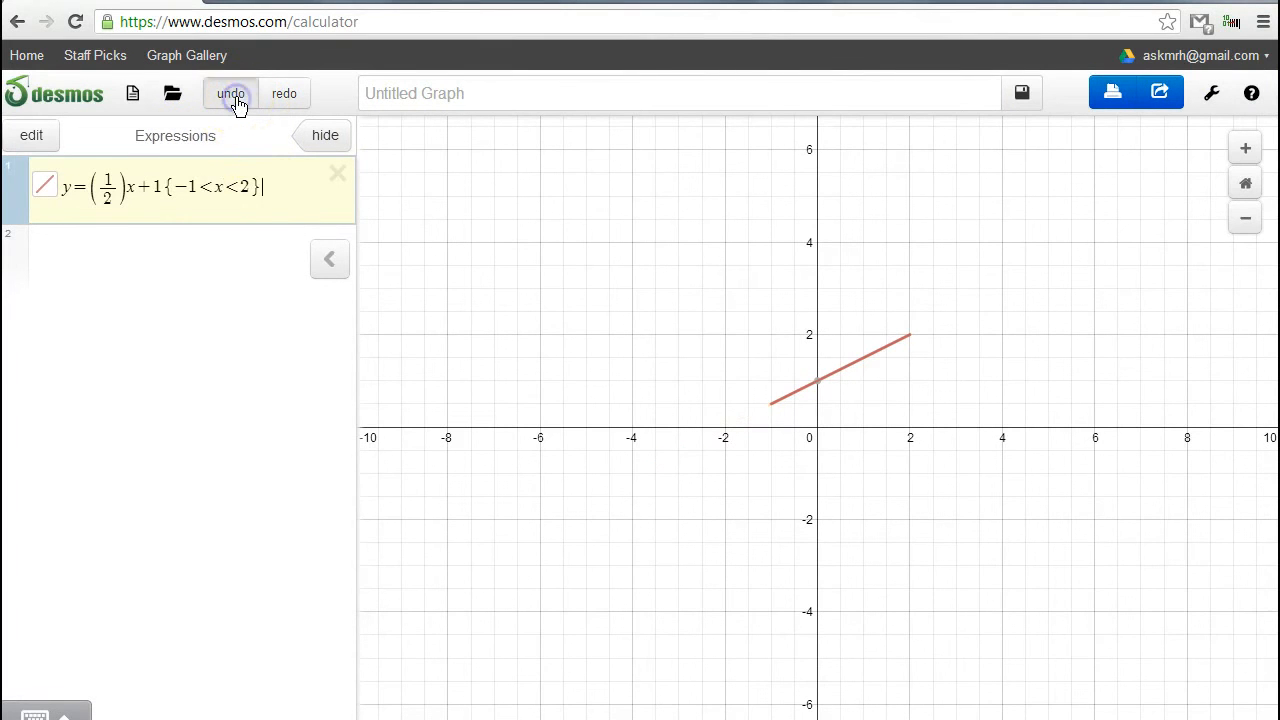
pyautogui.click(233, 95)
pyautogui.click(234, 96)
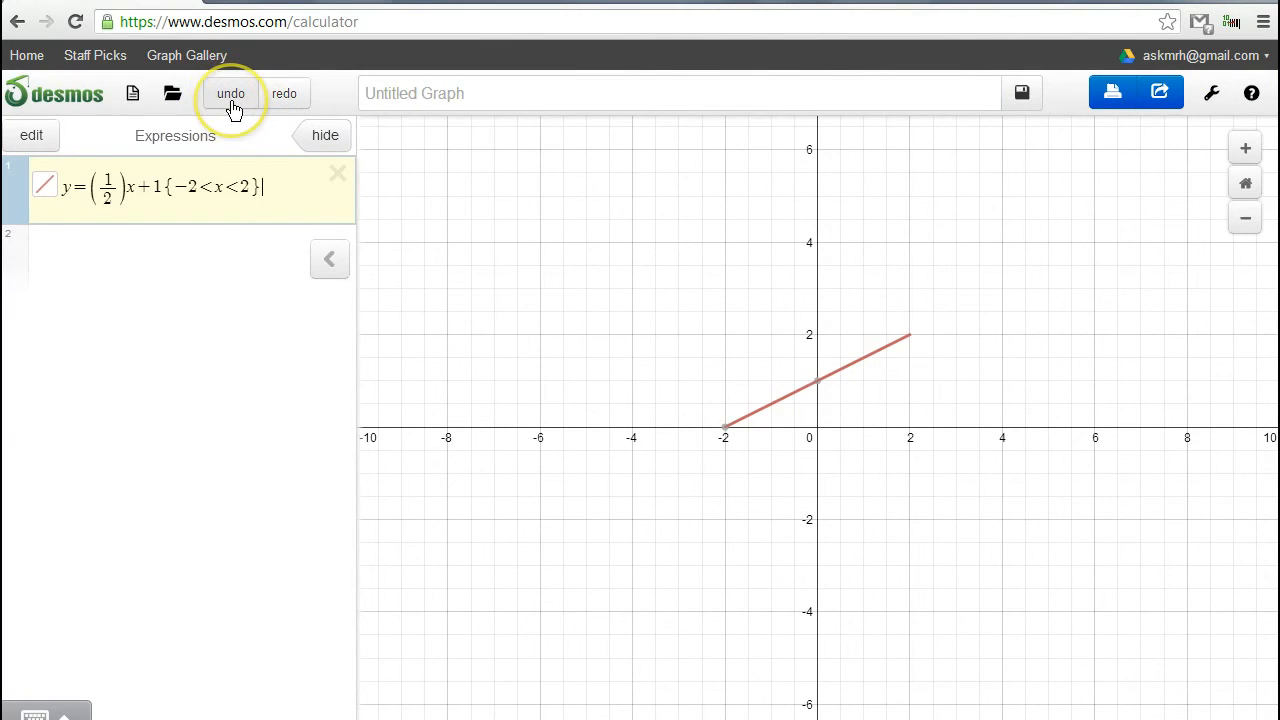
pyautogui.click(231, 104)
pyautogui.click(231, 104)
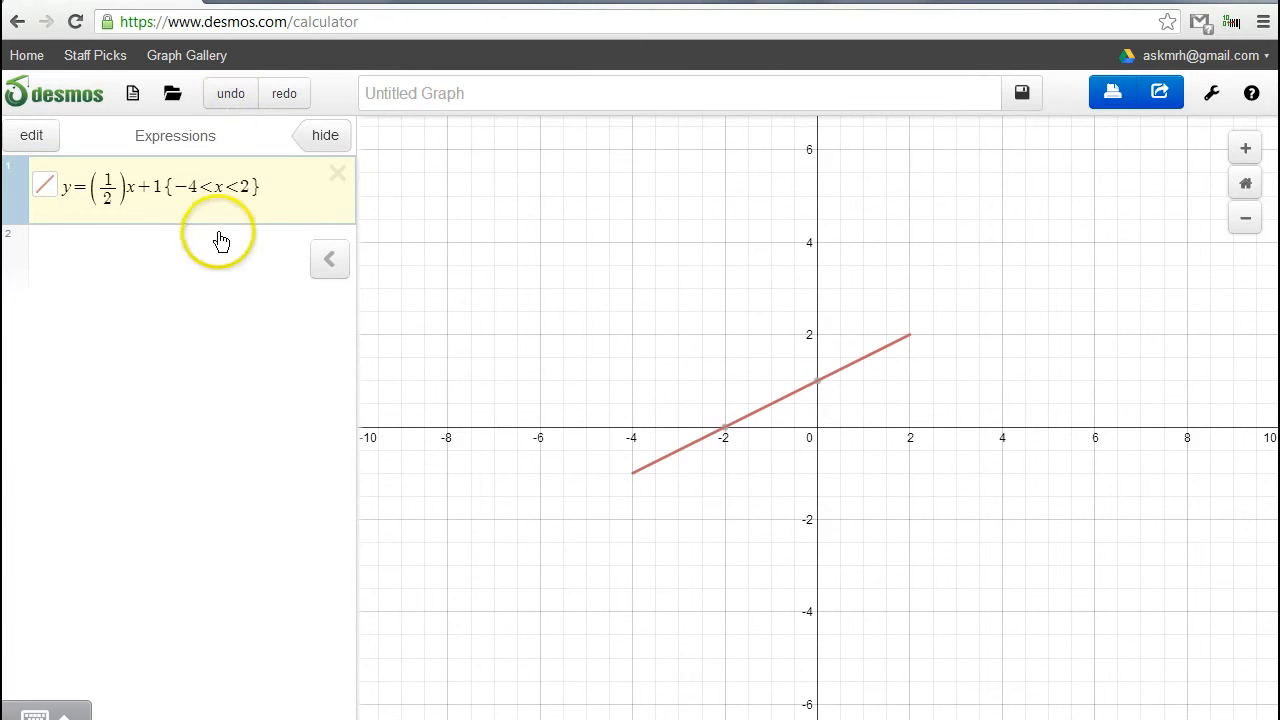
# Consult the Word example and change both inequality signs in the first line's Desmos restriction to ≤, giving {-4≤x≤2}
pyautogui.hotkey('alt', 'Tab')
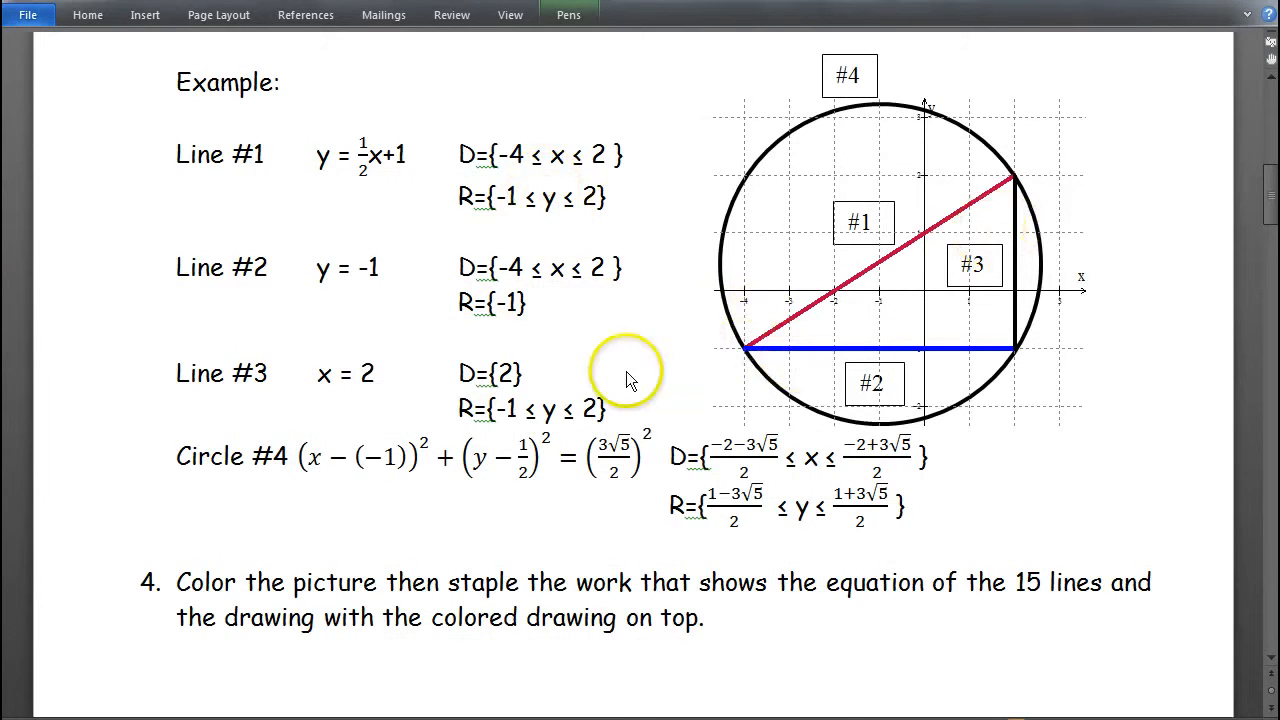
pyautogui.hotkey('alt', 'Tab')
pyautogui.click(208, 188)
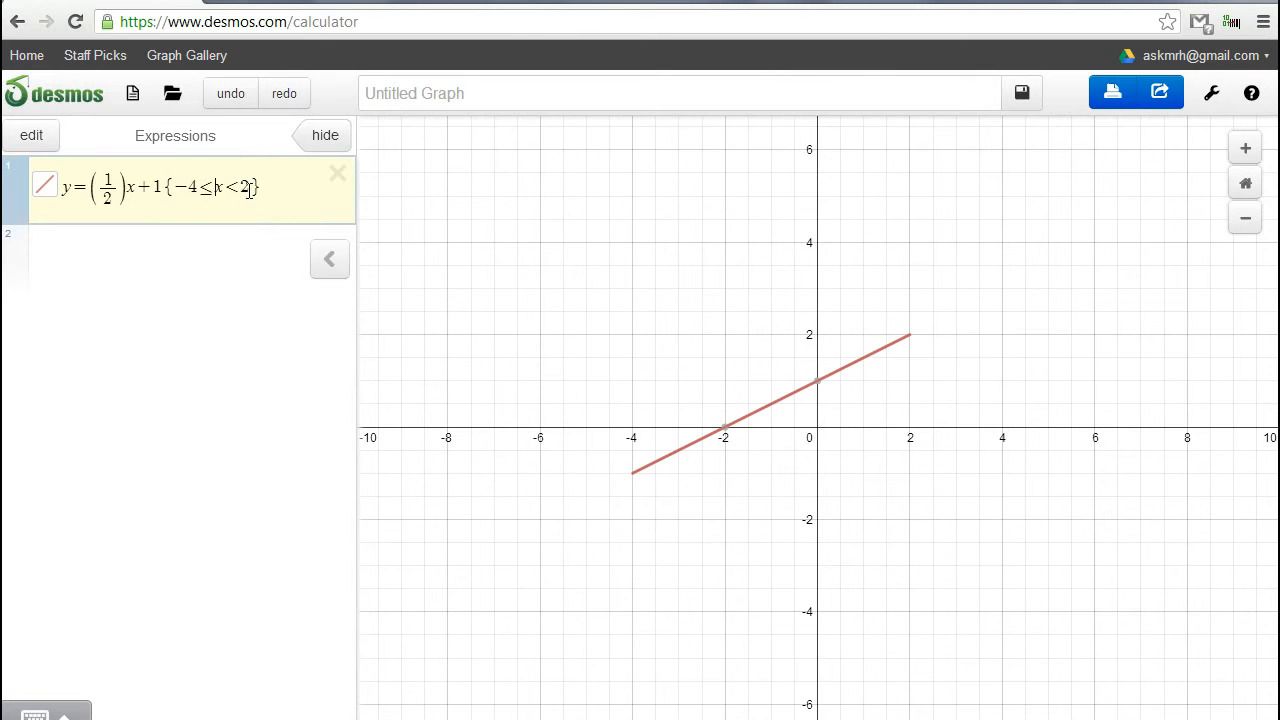
pyautogui.click(242, 190)
pyautogui.write('=')
pyautogui.click(238, 190)
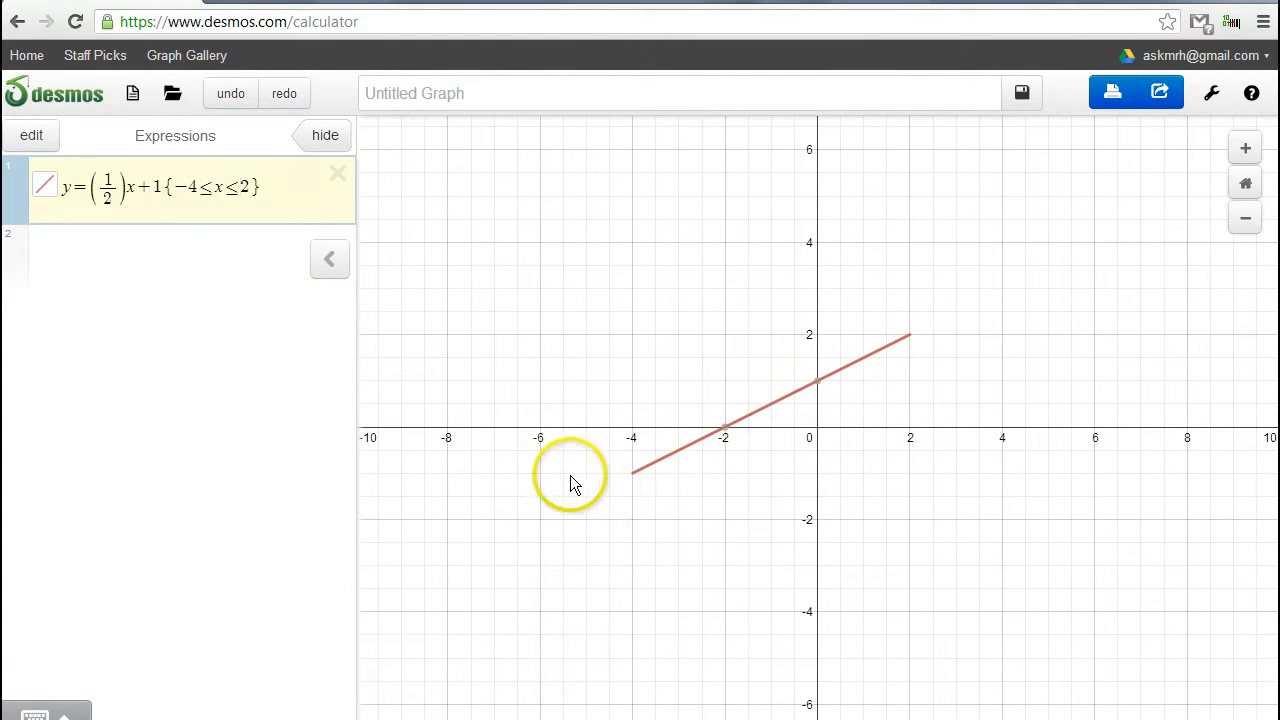
# Look up Line #2 in the Word example and enter y=-1 as the second expression in Desmos
pyautogui.hotkey('alt', 'Tab')
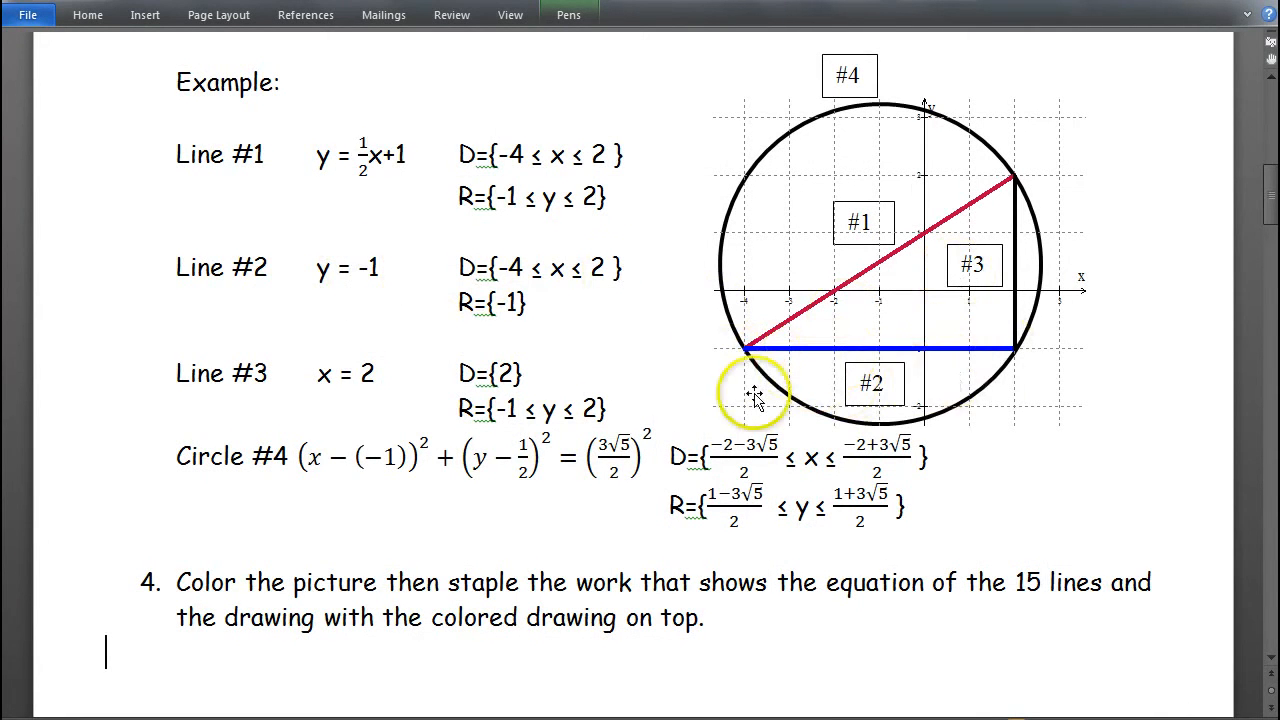
pyautogui.hotkey('alt', 'Tab')
pyautogui.click(266, 262)
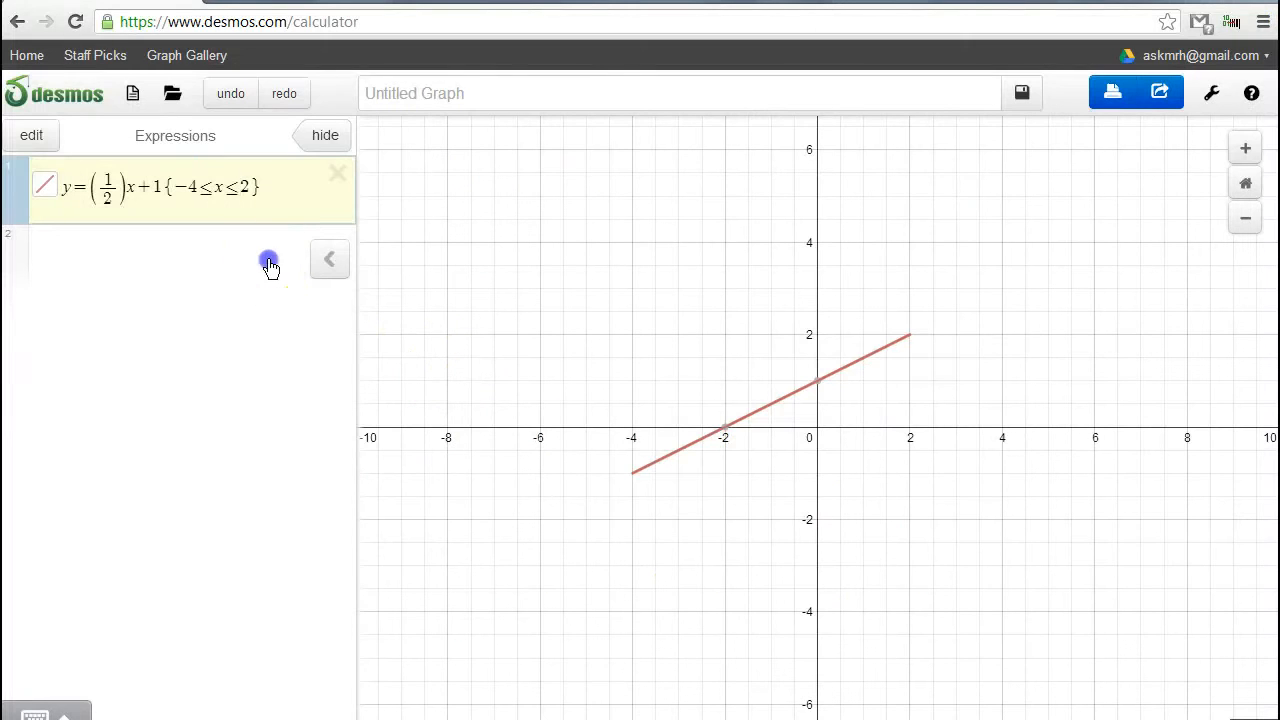
pyautogui.write('y=')
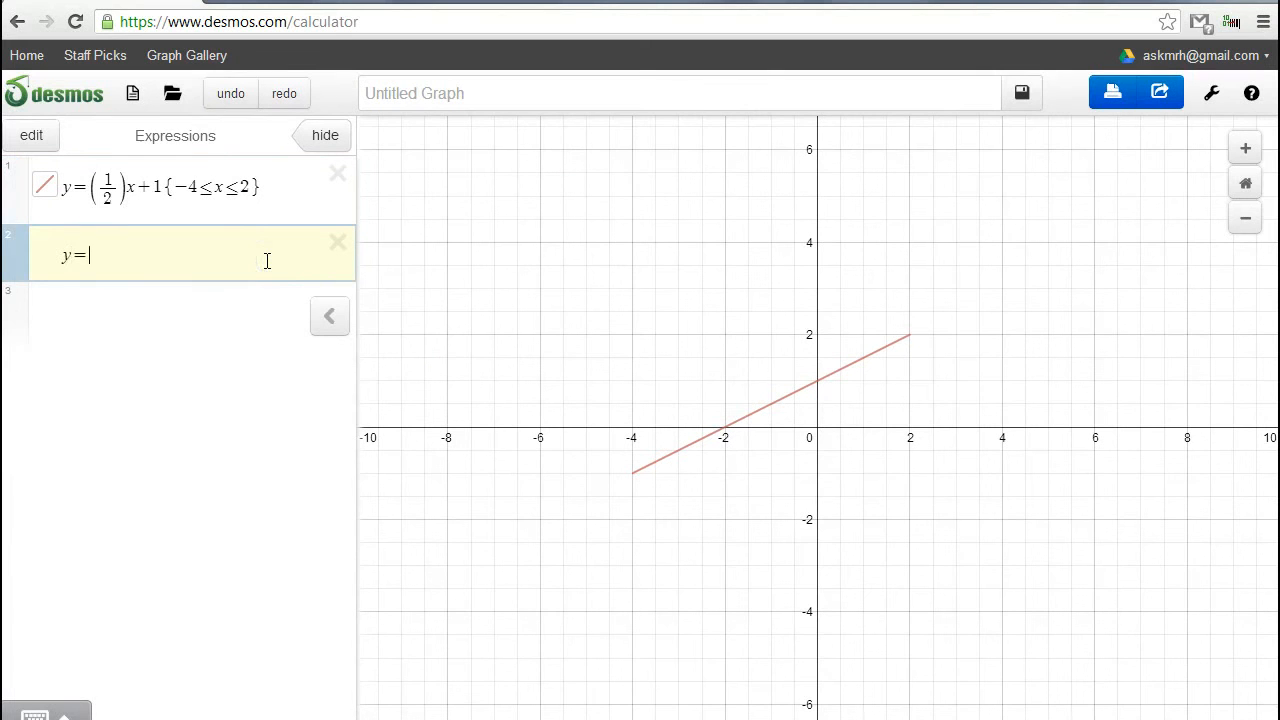
pyautogui.write('-1')
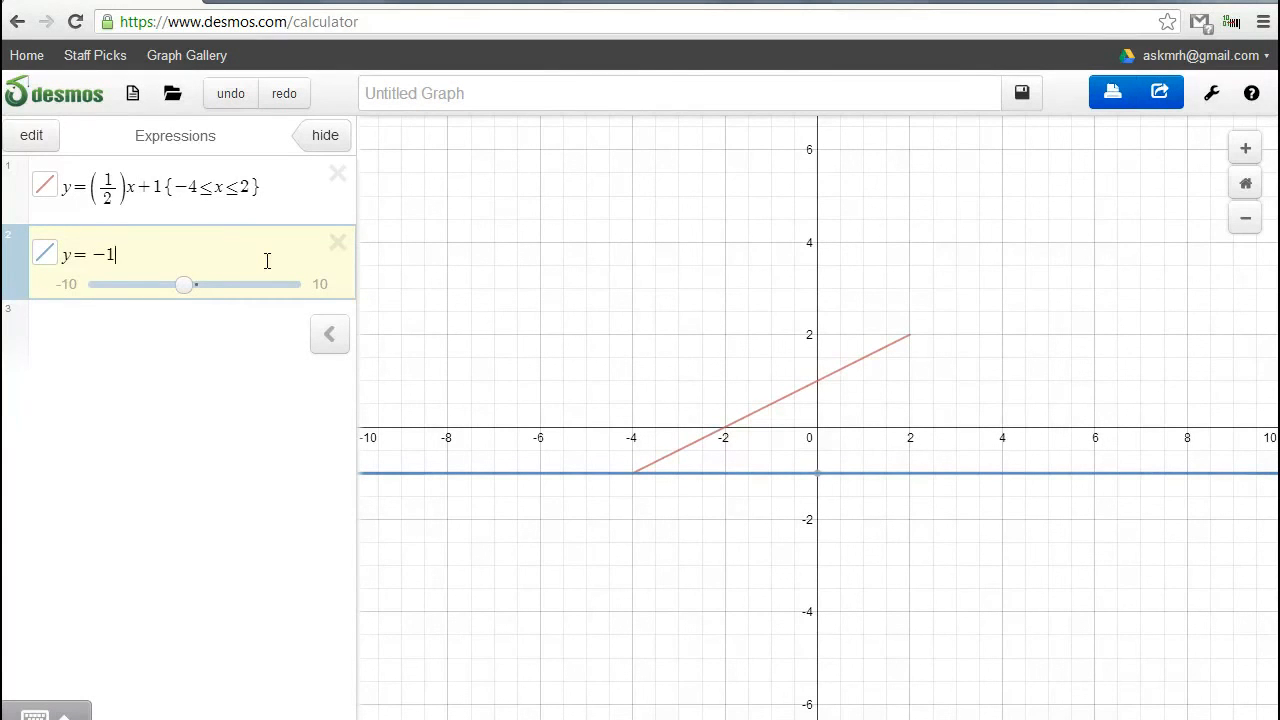
pyautogui.click(493, 459)
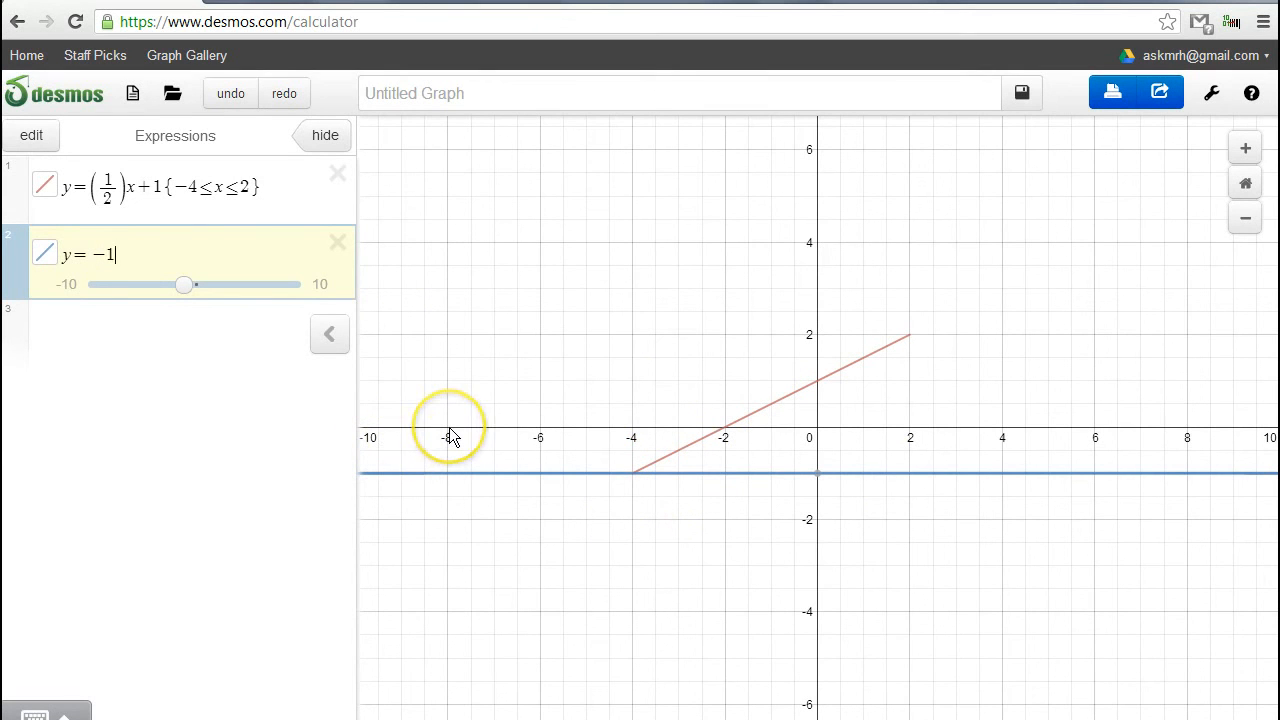
# Restrict the horizontal line y=-1 to the domain {-4≤x≤2}
pyautogui.write('{')
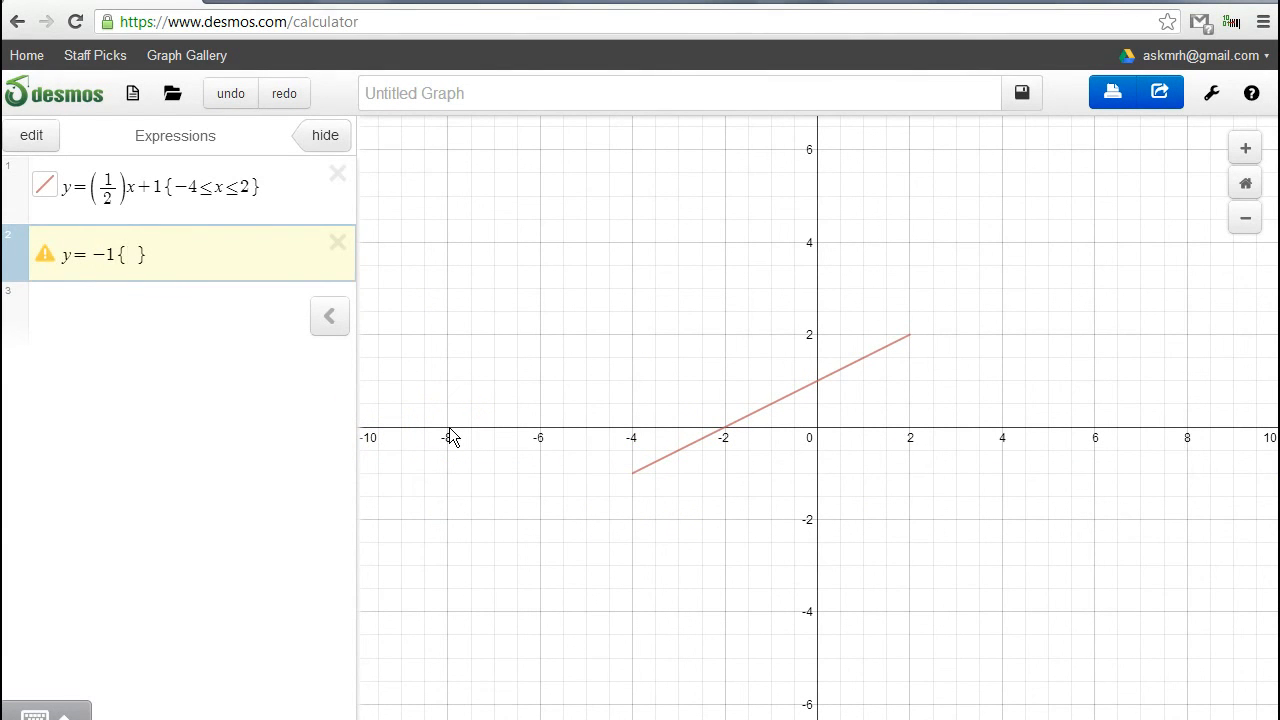
pyautogui.write('-4<=x<')
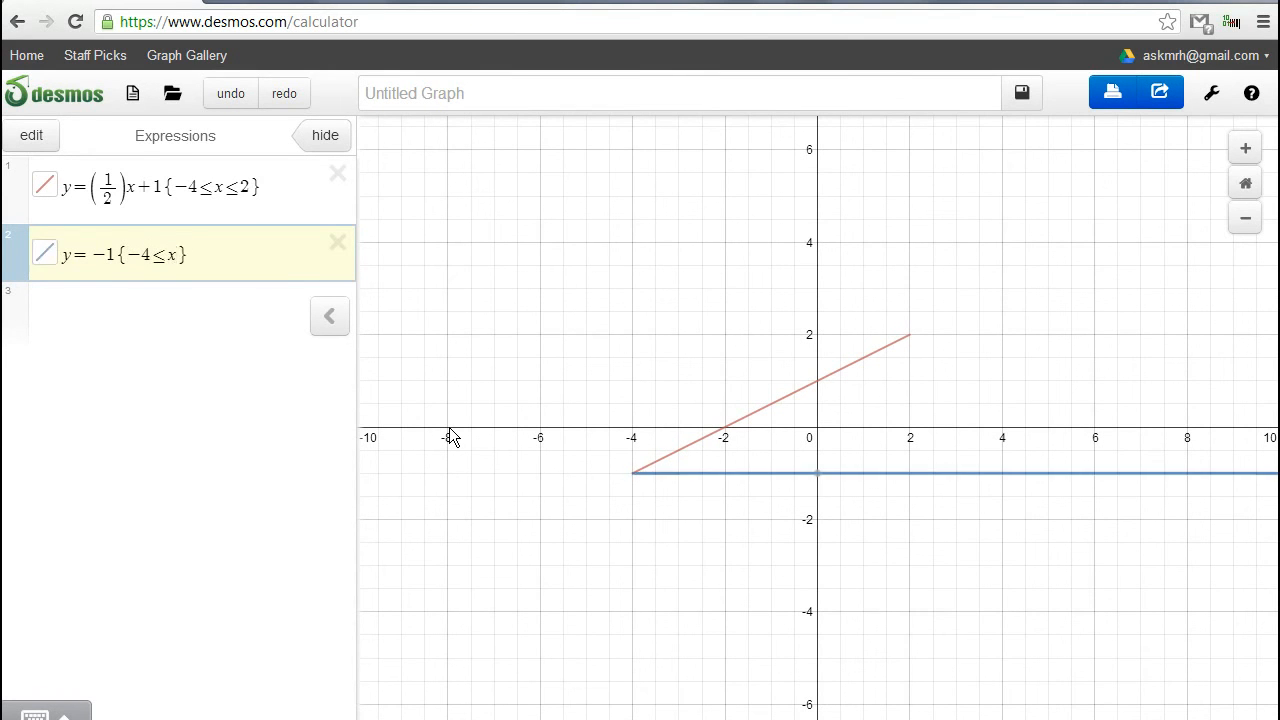
pyautogui.write('=2')
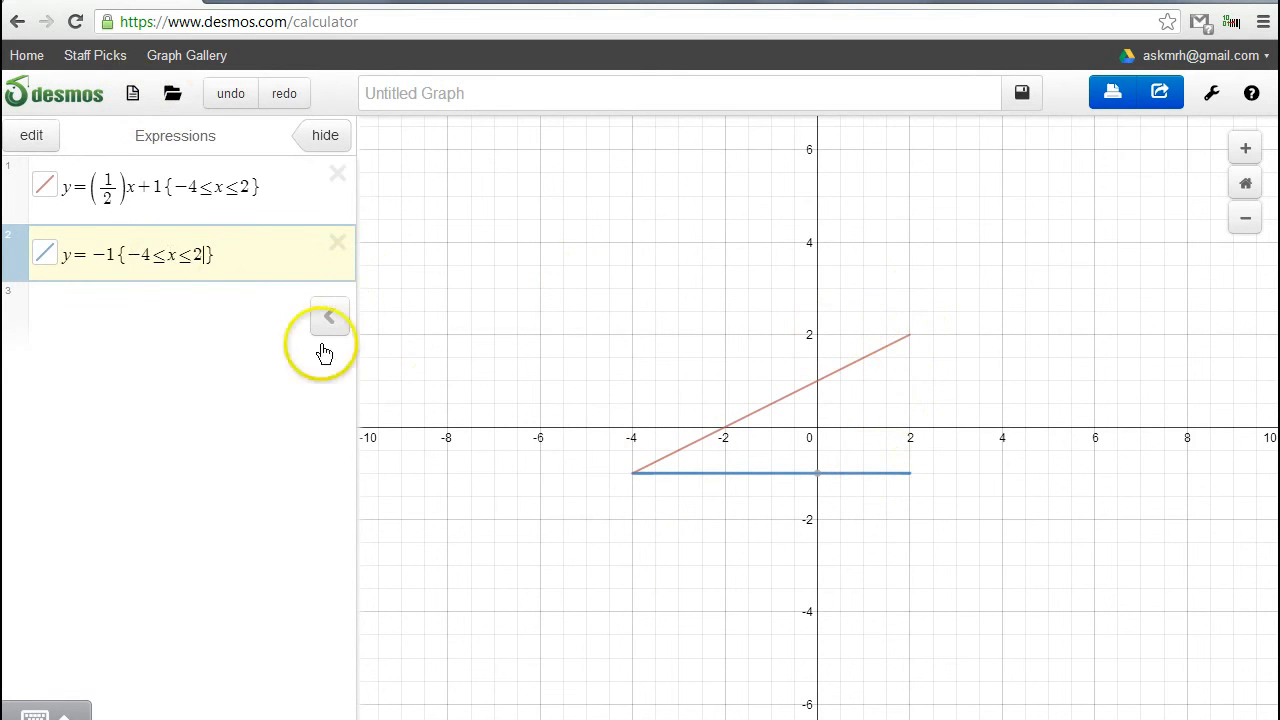
# Look up Line #3 in the Word example and enter x=2 as the third expression in Desmos
pyautogui.click(195, 320)
pyautogui.hotkey('alt', 'Tab')
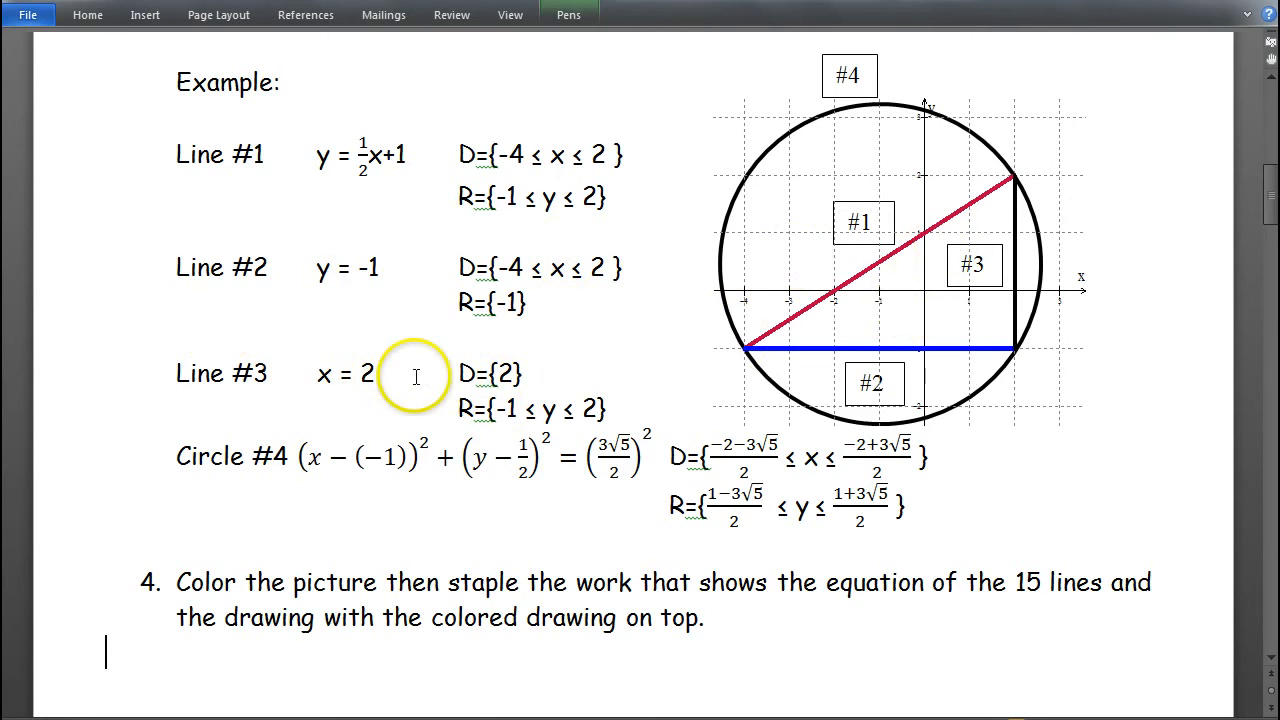
pyautogui.hotkey('alt', 'Tab')
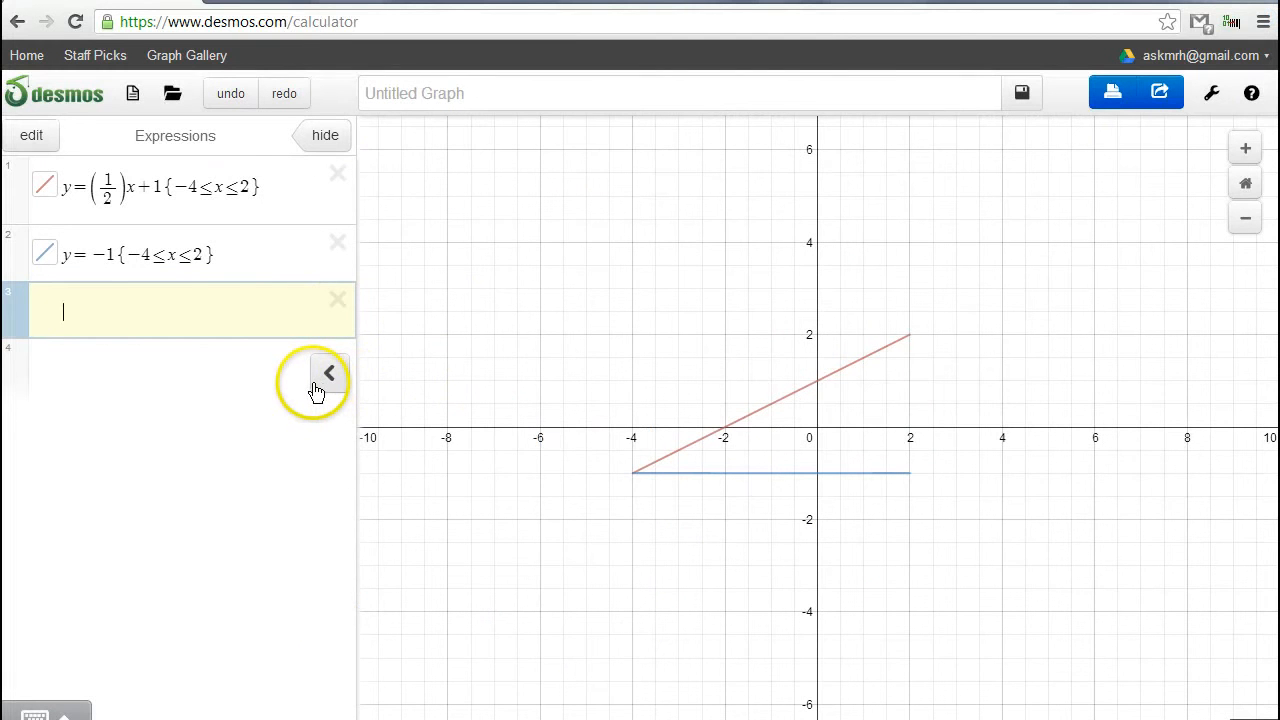
pyautogui.write('x=2')
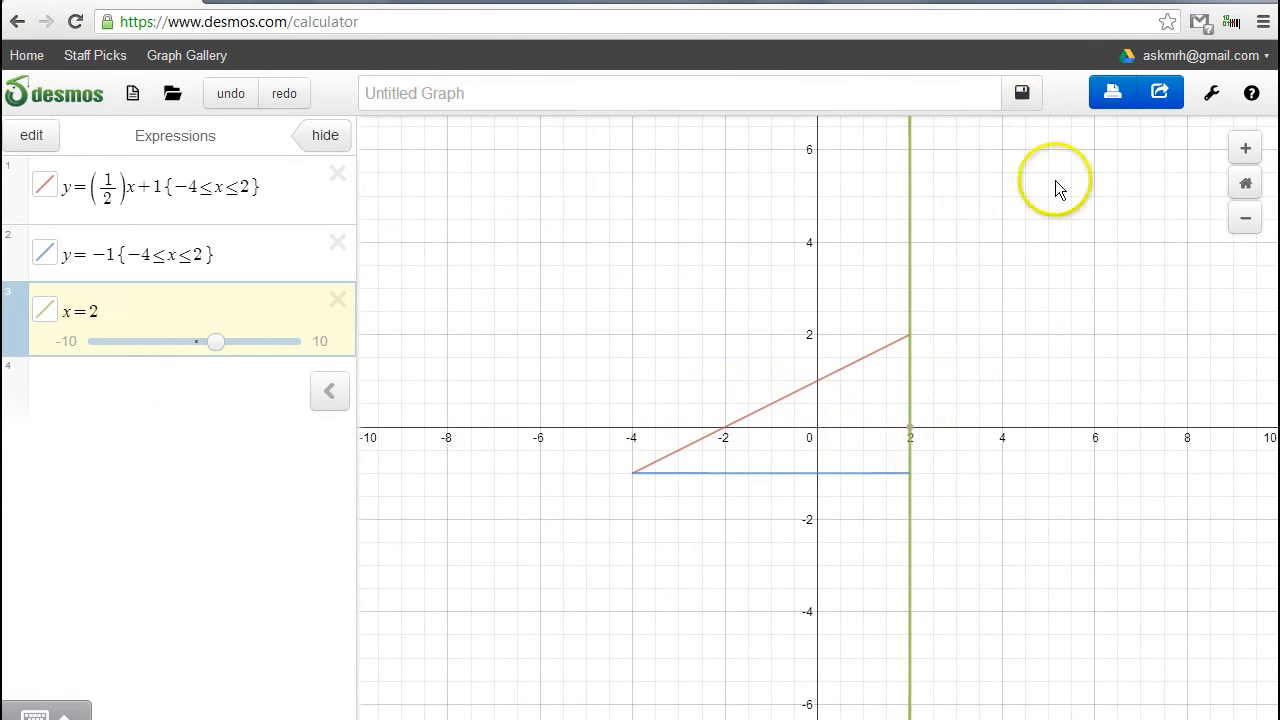
# Restrict the vertical line x=2 to the range {-1≤y≤2}
pyautogui.click(118, 312)
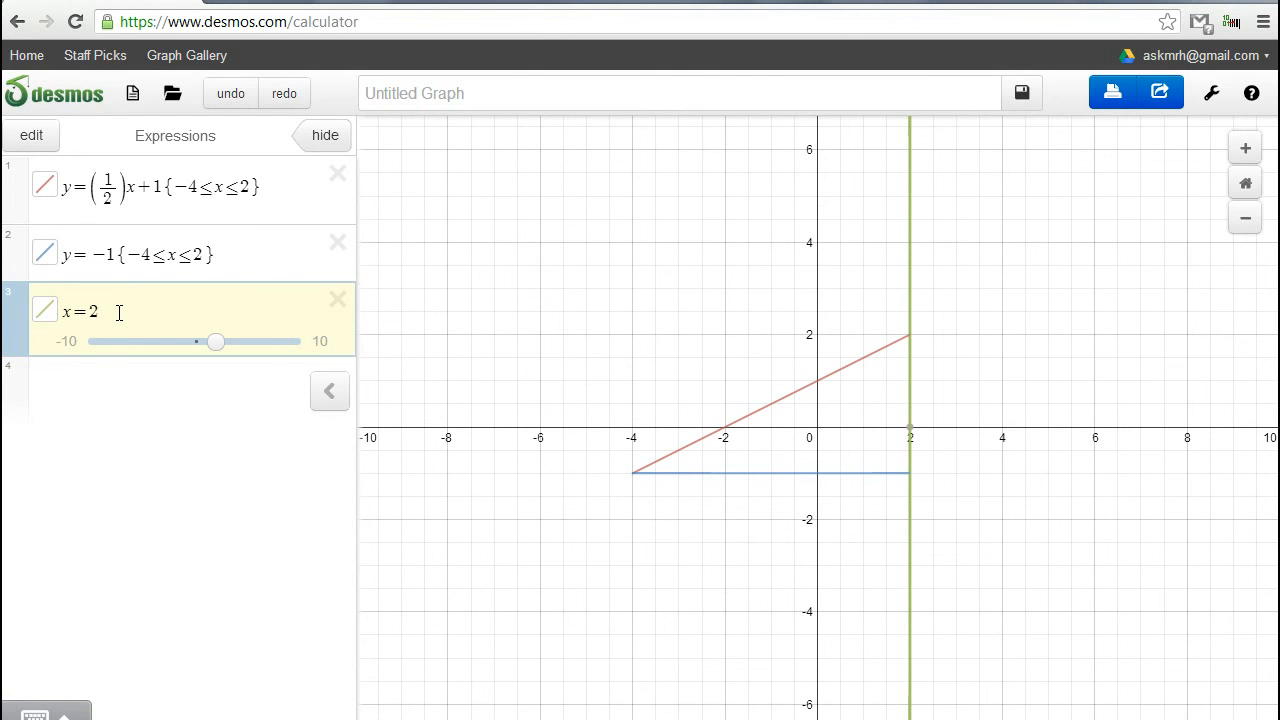
pyautogui.write('{')
pyautogui.click(157, 314)
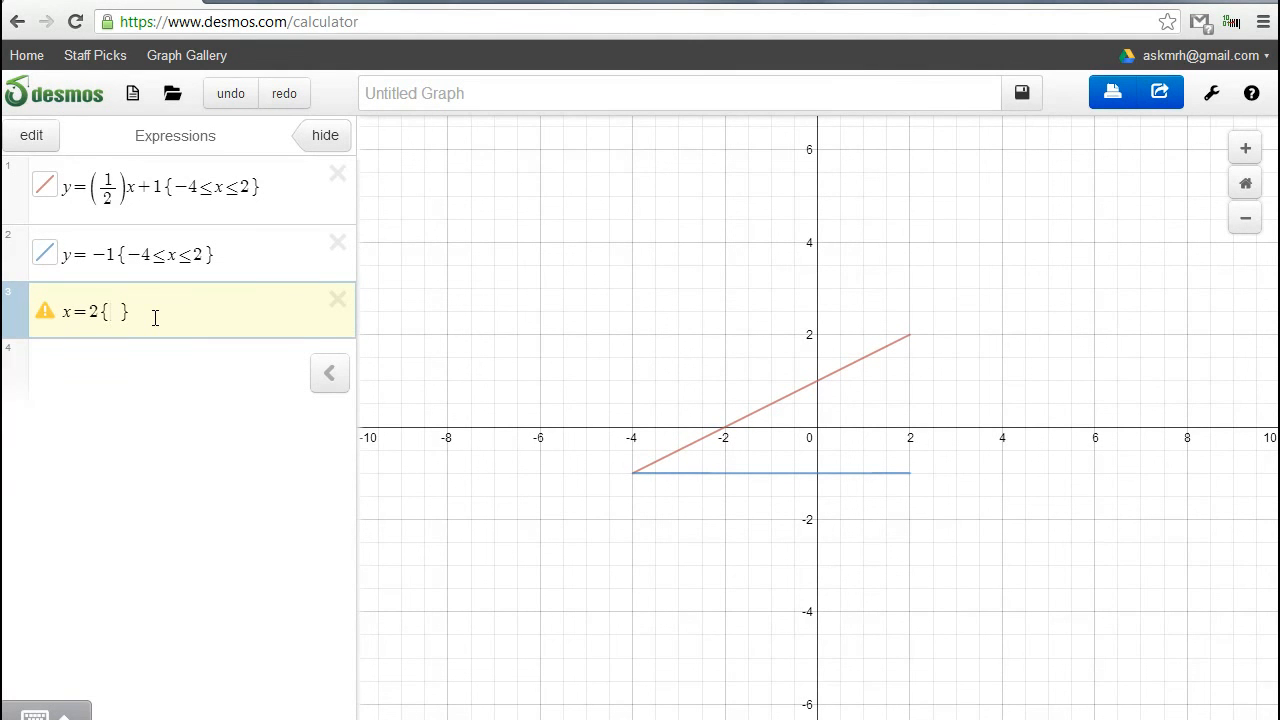
pyautogui.click(318, 299)
pyautogui.write('-1<')
pyautogui.write('y')
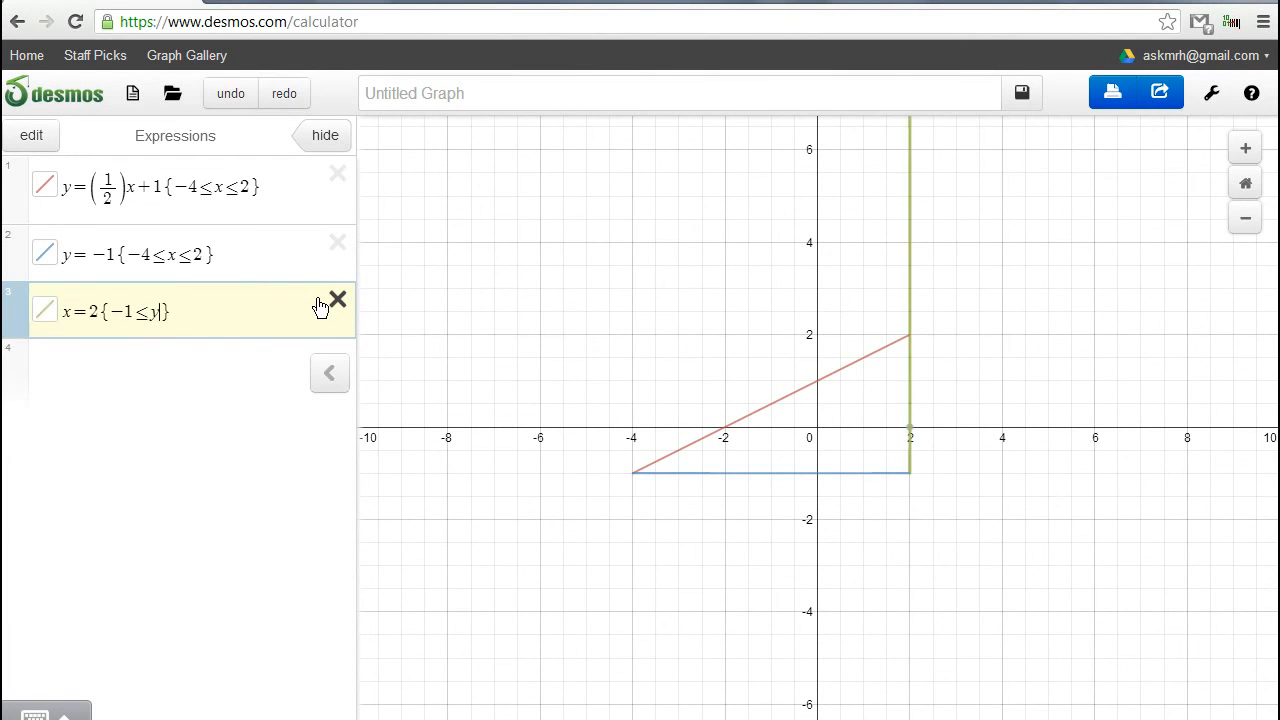
pyautogui.write('>')
pyautogui.press('BackSpace')
pyautogui.write('>')
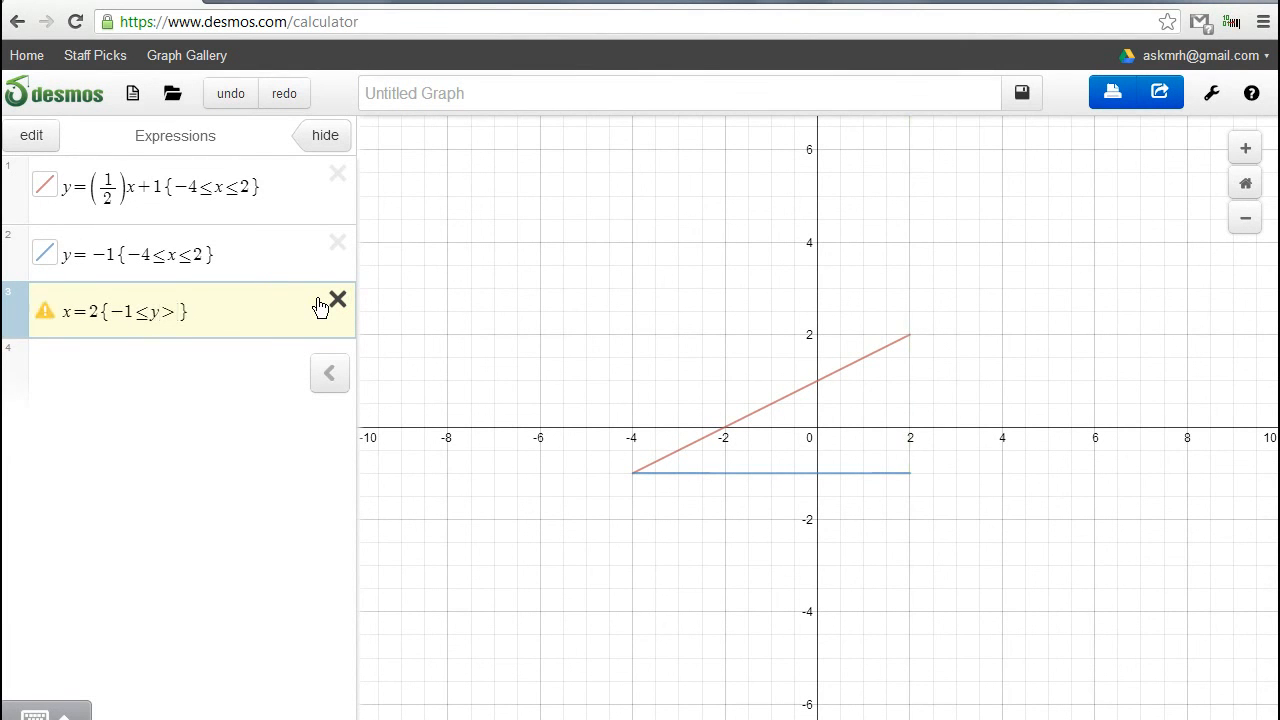
pyautogui.press('BackSpace')
pyautogui.write('<')
pyautogui.write('2')
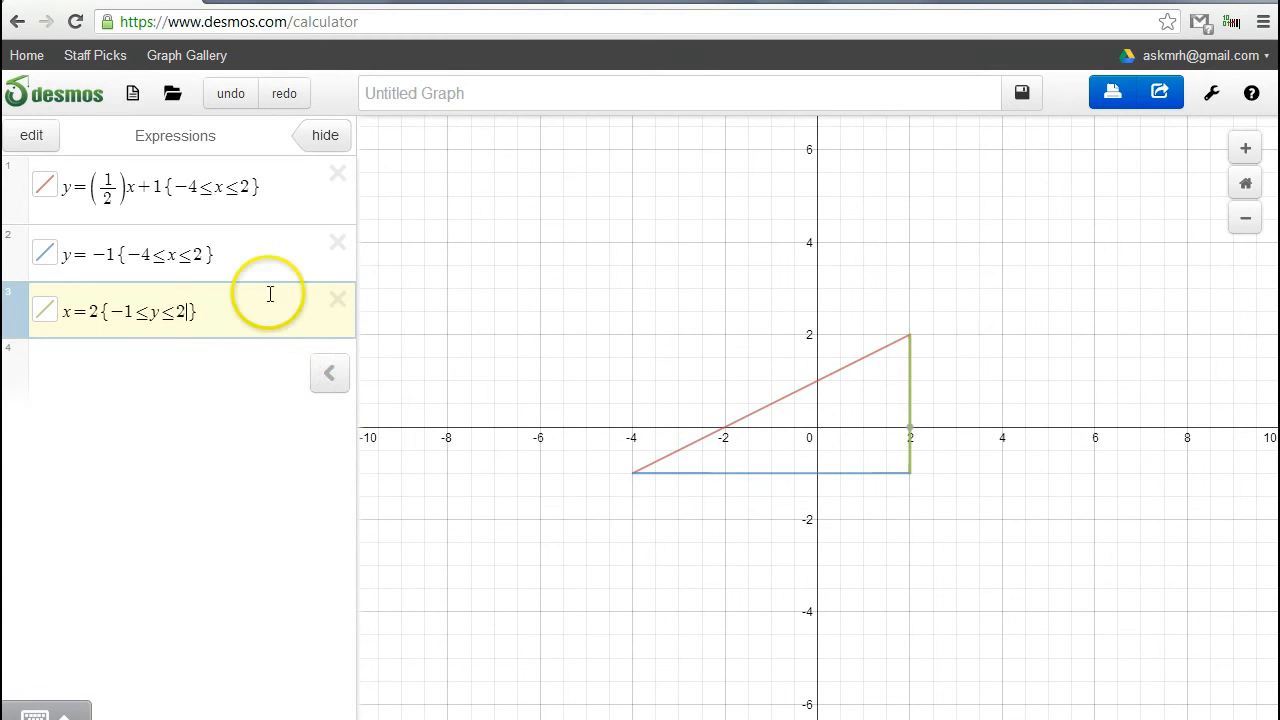
# Switch to the Word document and copy the entire Circle #4 equation from the example
pyautogui.hotkey('alt', 'Tab')
pyautogui.click(417, 458)
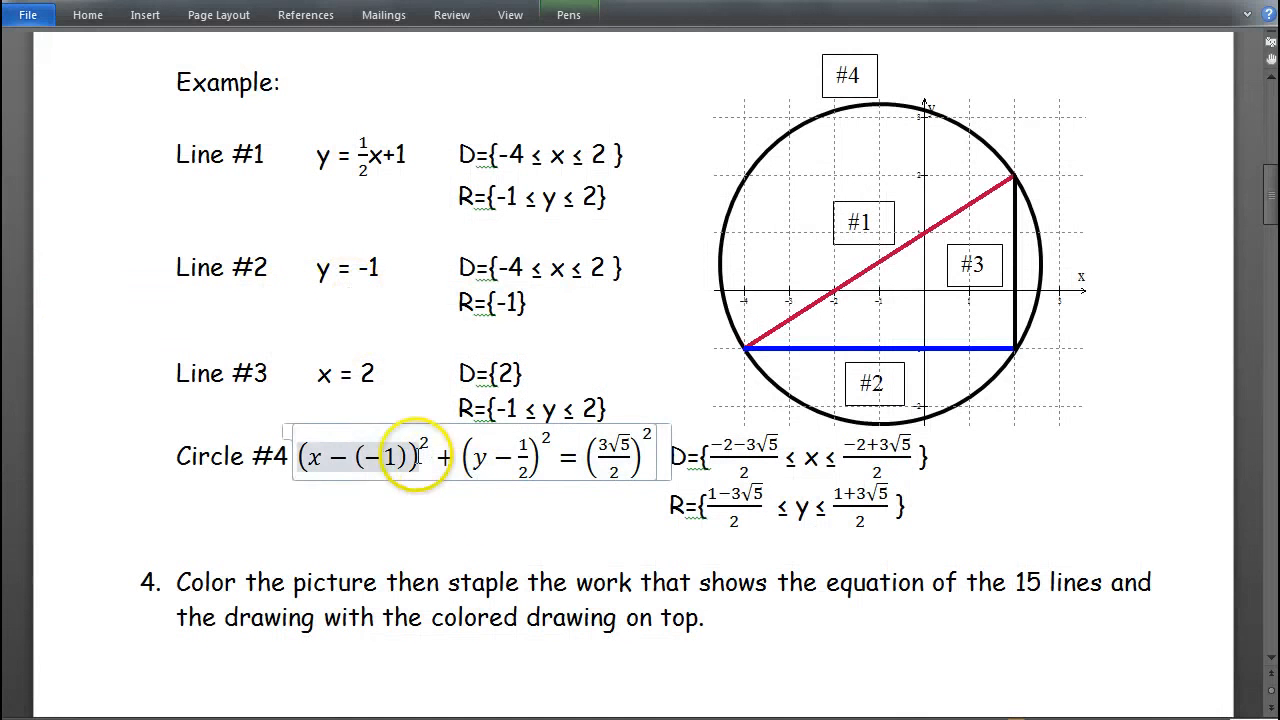
pyautogui.click(314, 460)
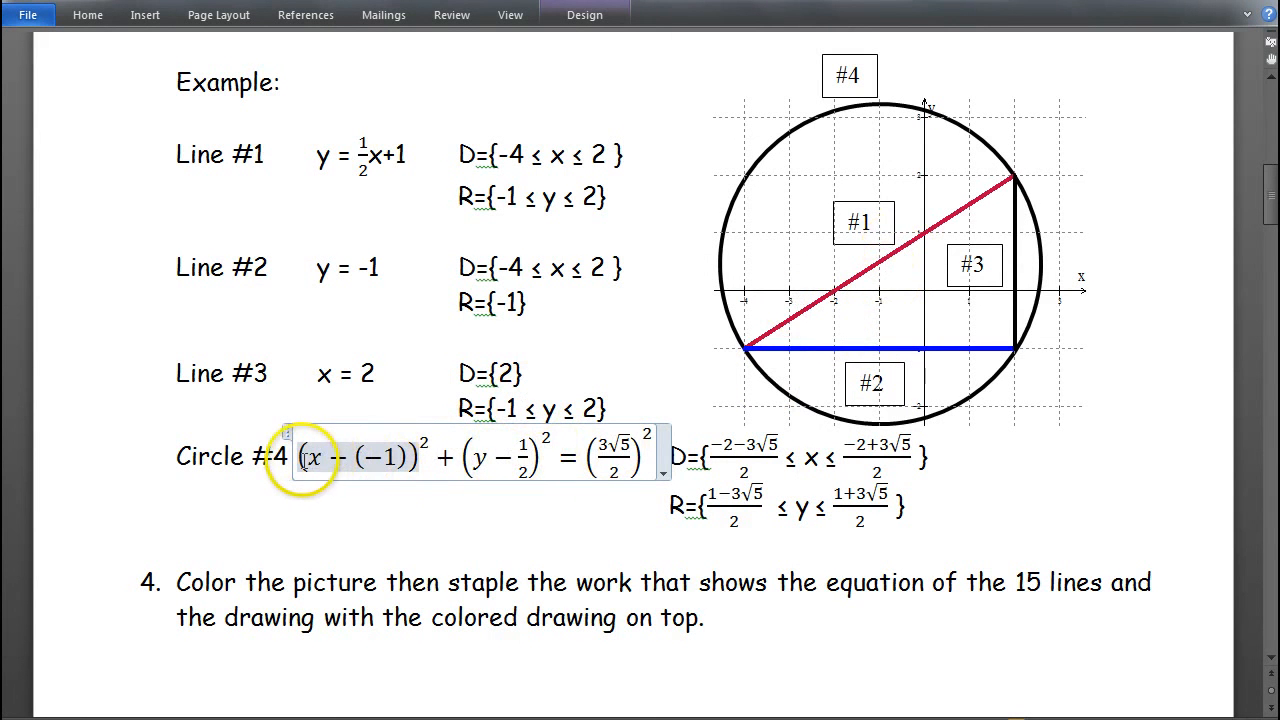
pyautogui.moveTo(303, 460); pyautogui.dragTo(650, 460)
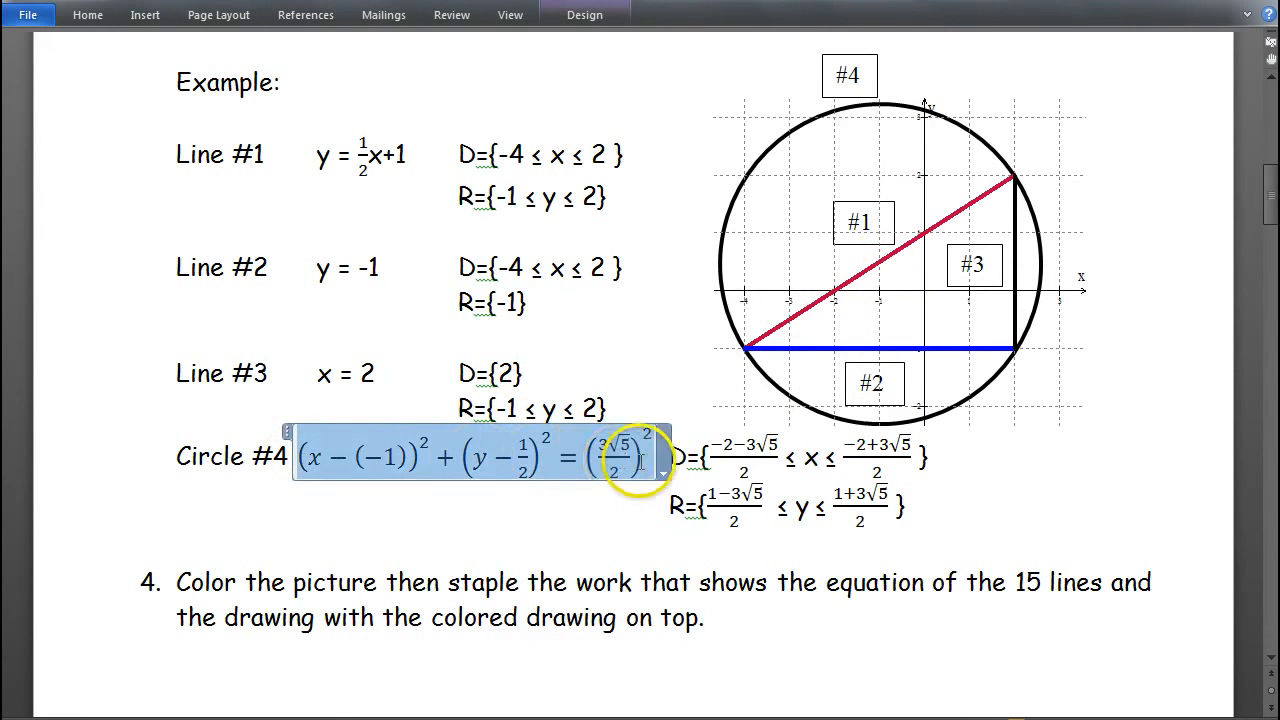
pyautogui.click(646, 461)
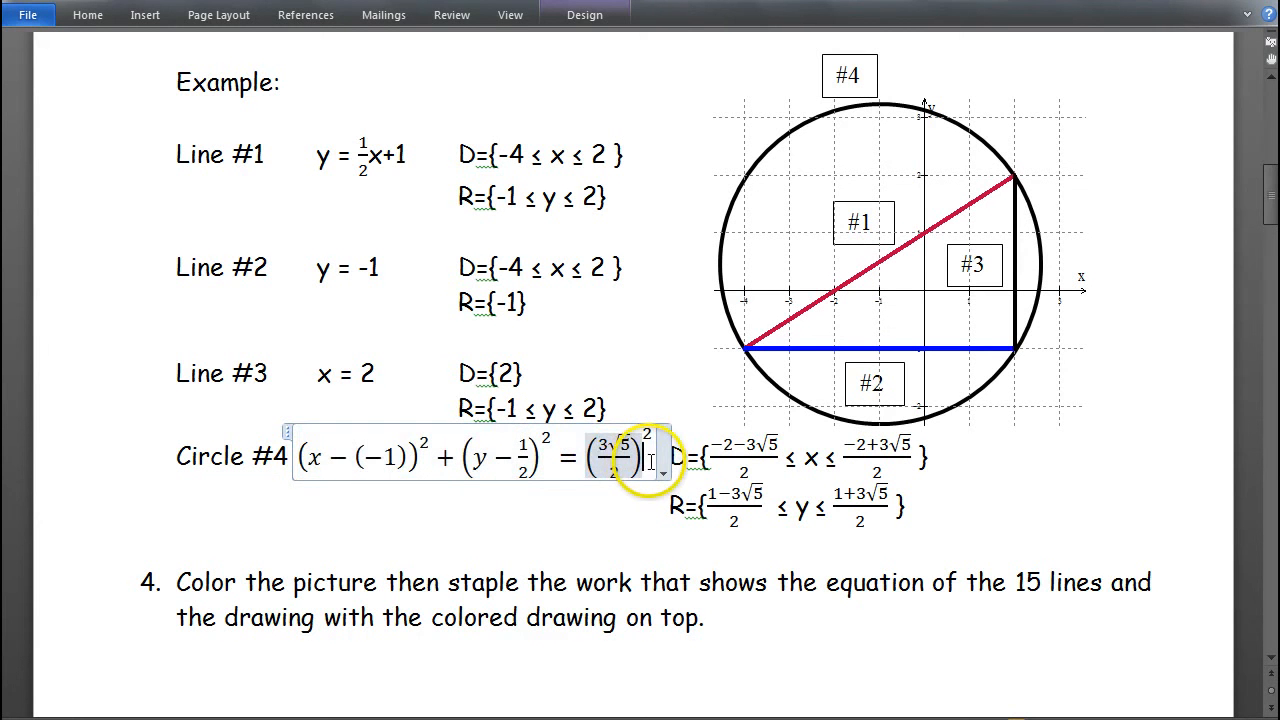
pyautogui.click(654, 462)
pyautogui.moveTo(302, 460); pyautogui.dragTo(632, 458)
pyautogui.hotkey('ctrl', 'c')
# Switch back to Desmos and paste the copied circle equation as the fourth expression
pyautogui.hotkey('alt', 'Tab')
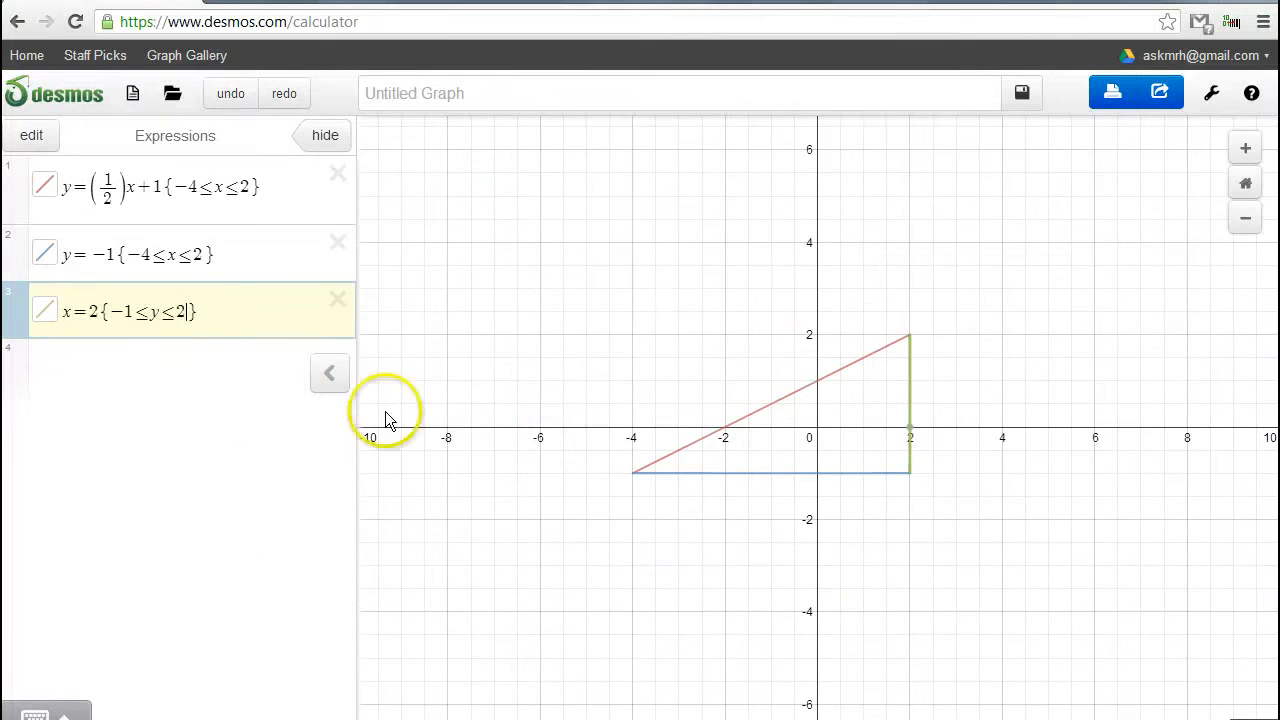
pyautogui.click(258, 387)
pyautogui.hotkey('ctrl', 'v')
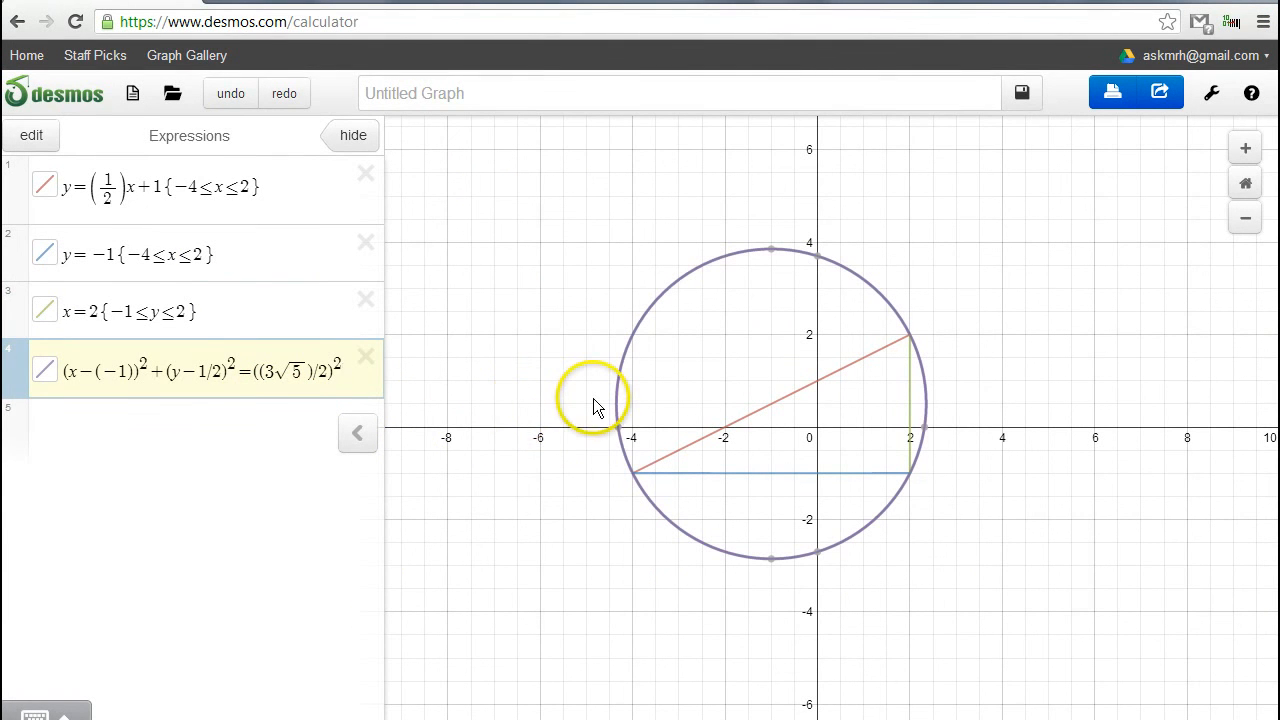
# Try restricting the circle to the domain {-2<x<2}
pyautogui.write('{')
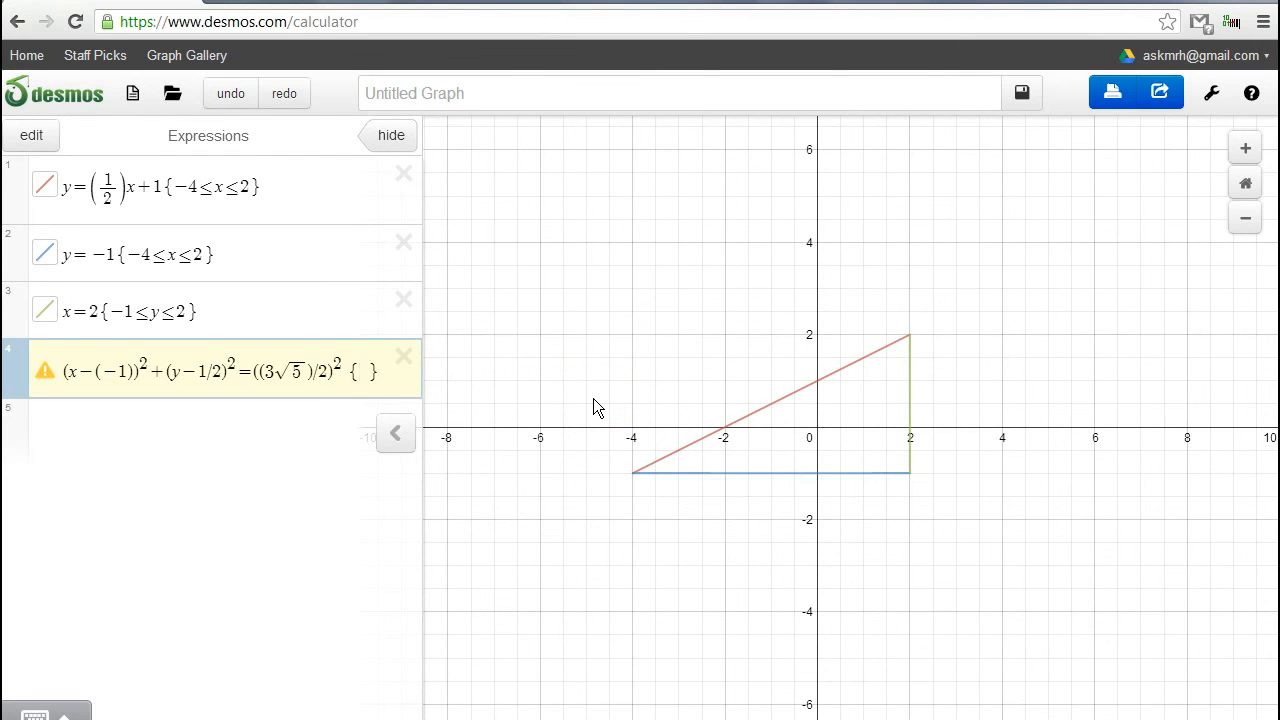
pyautogui.write('<')
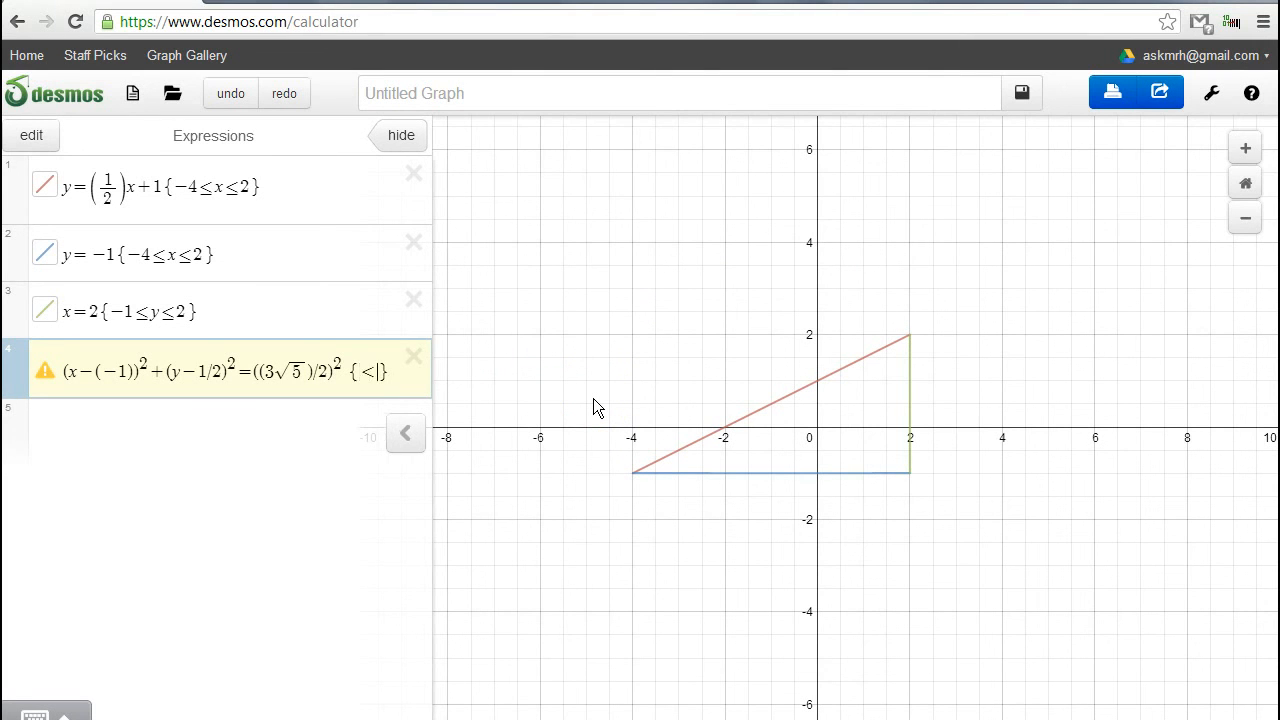
pyautogui.press('BackSpace')
pyautogui.write('-2<')
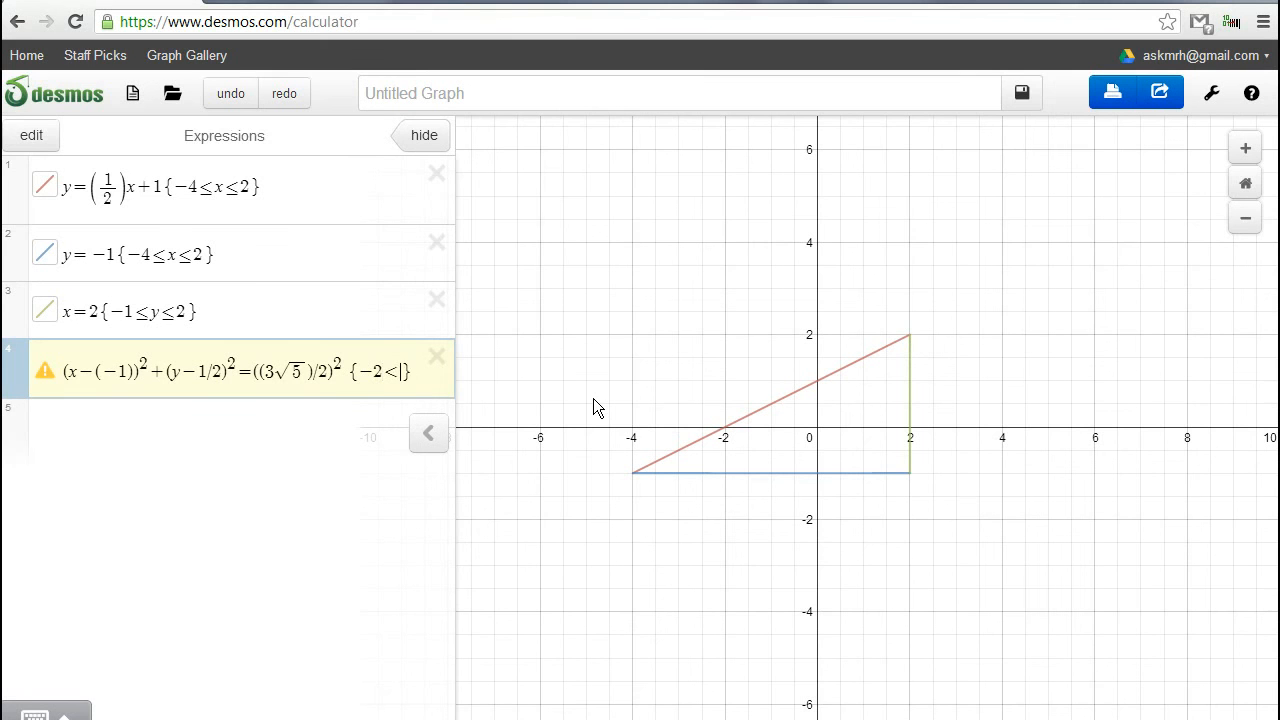
pyautogui.write('x')
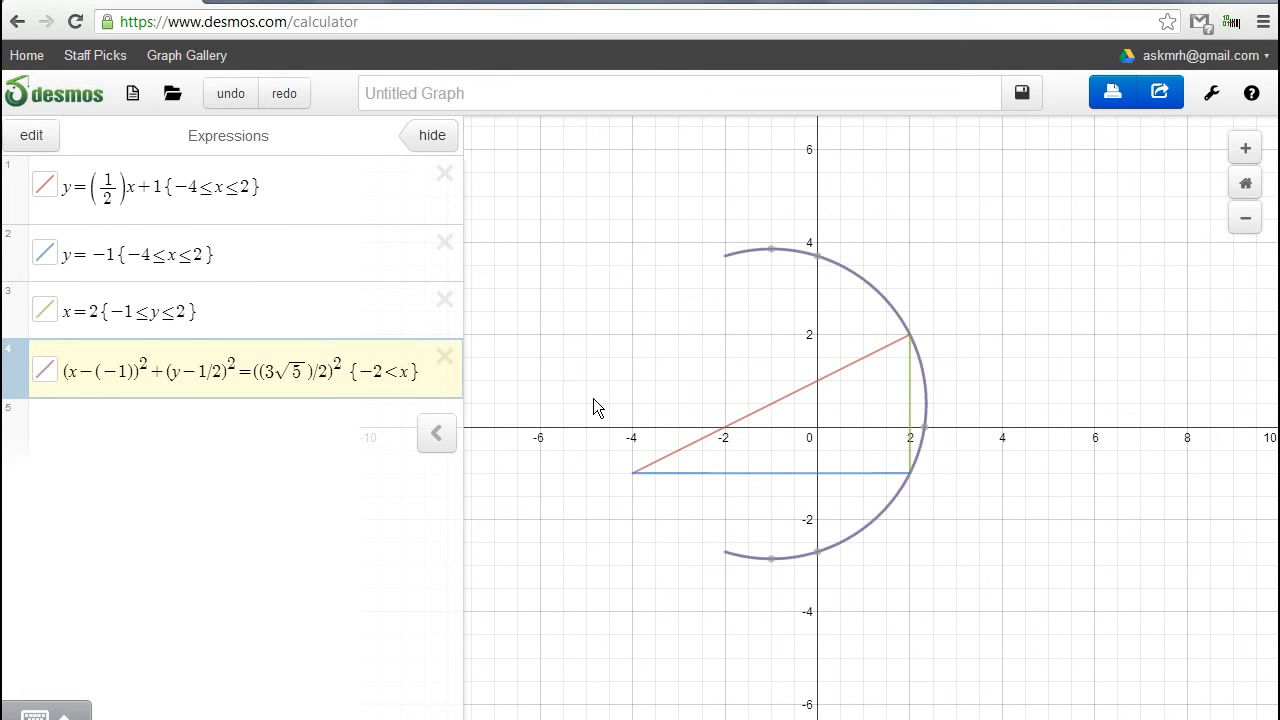
pyautogui.write('<2')
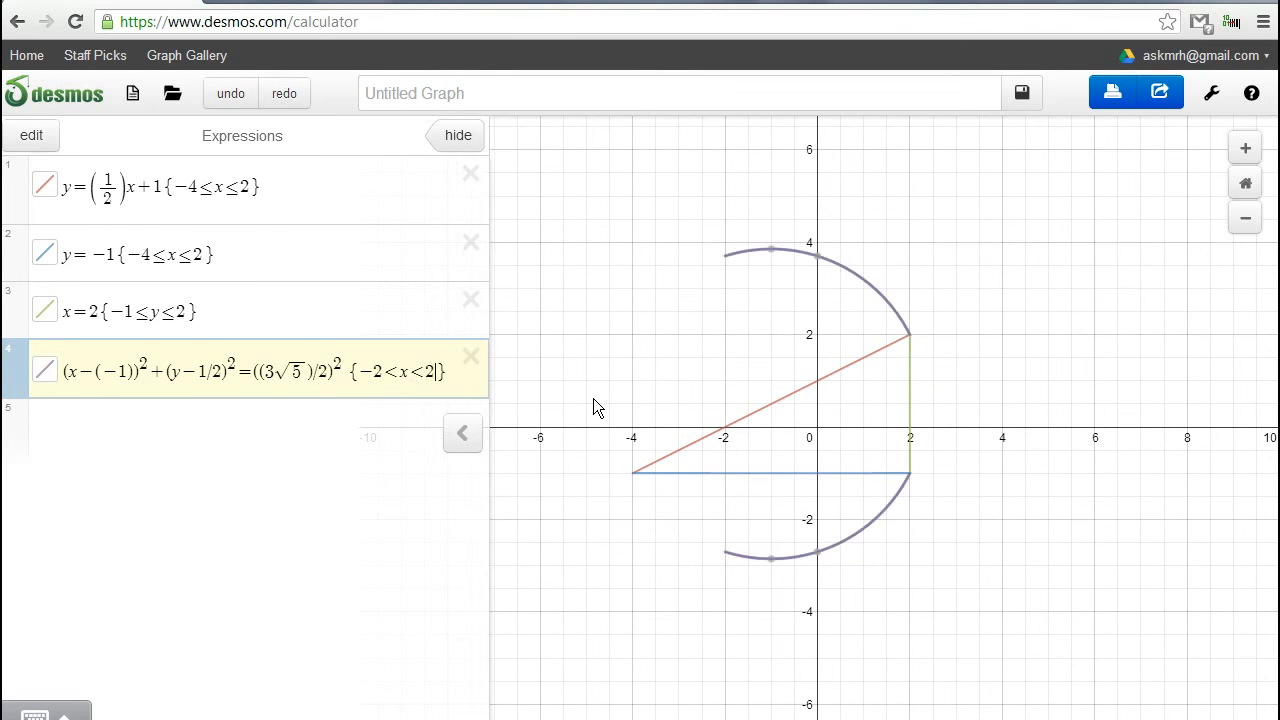
# Remove the whole domain restriction from the circle equation and finish the expression
pyautogui.press('BackSpace')
pyautogui.write('1')
pyautogui.press('BackSpace')
pyautogui.press('BackSpace')
pyautogui.press('BackSpace')
pyautogui.press('BackSpace')
pyautogui.press('BackSpace')
pyautogui.press('BackSpace')
pyautogui.press('BackSpace')
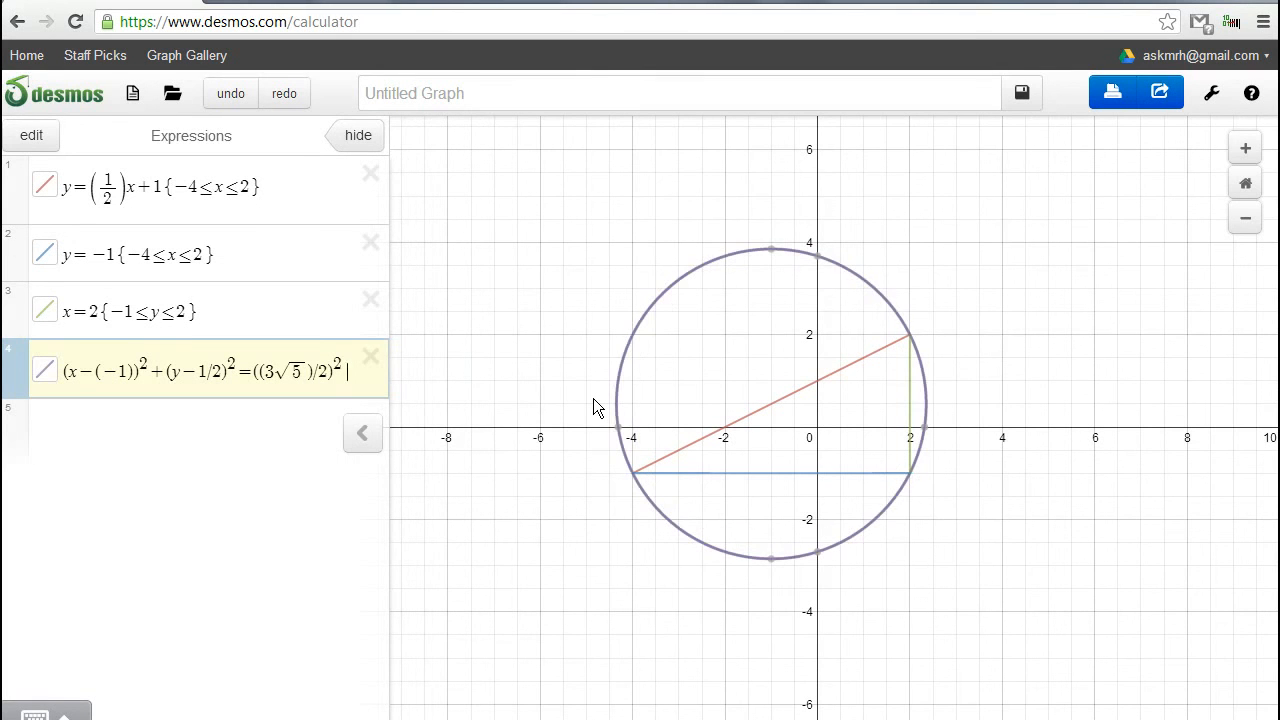
pyautogui.press('Return')
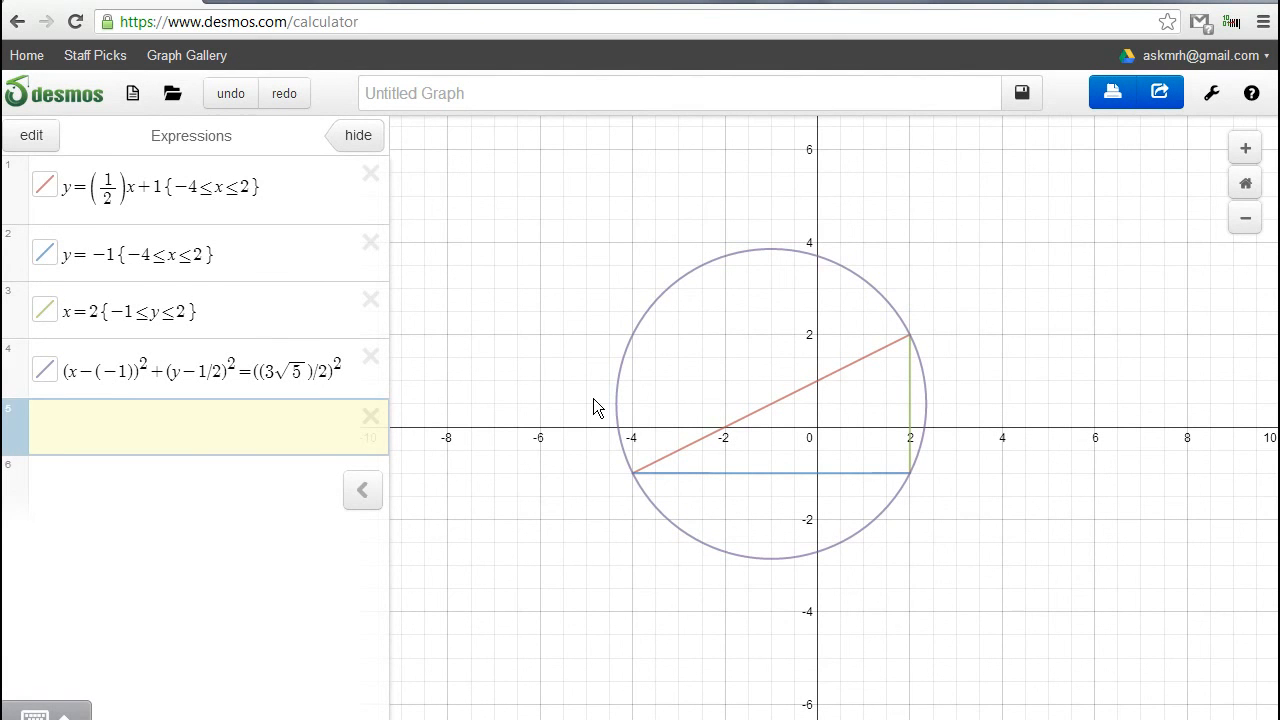
# Sign out of the Desmos account and sign back in with the Google account
pyautogui.click(1238, 58)
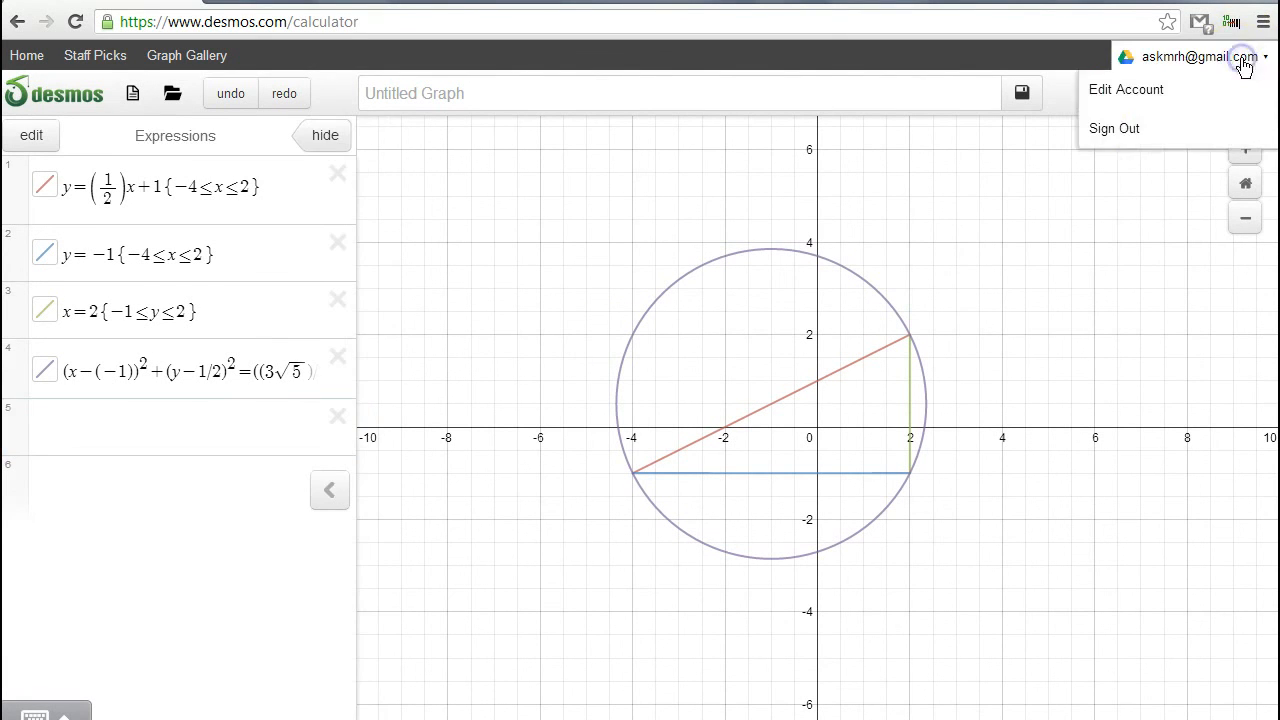
pyautogui.click(1172, 145)
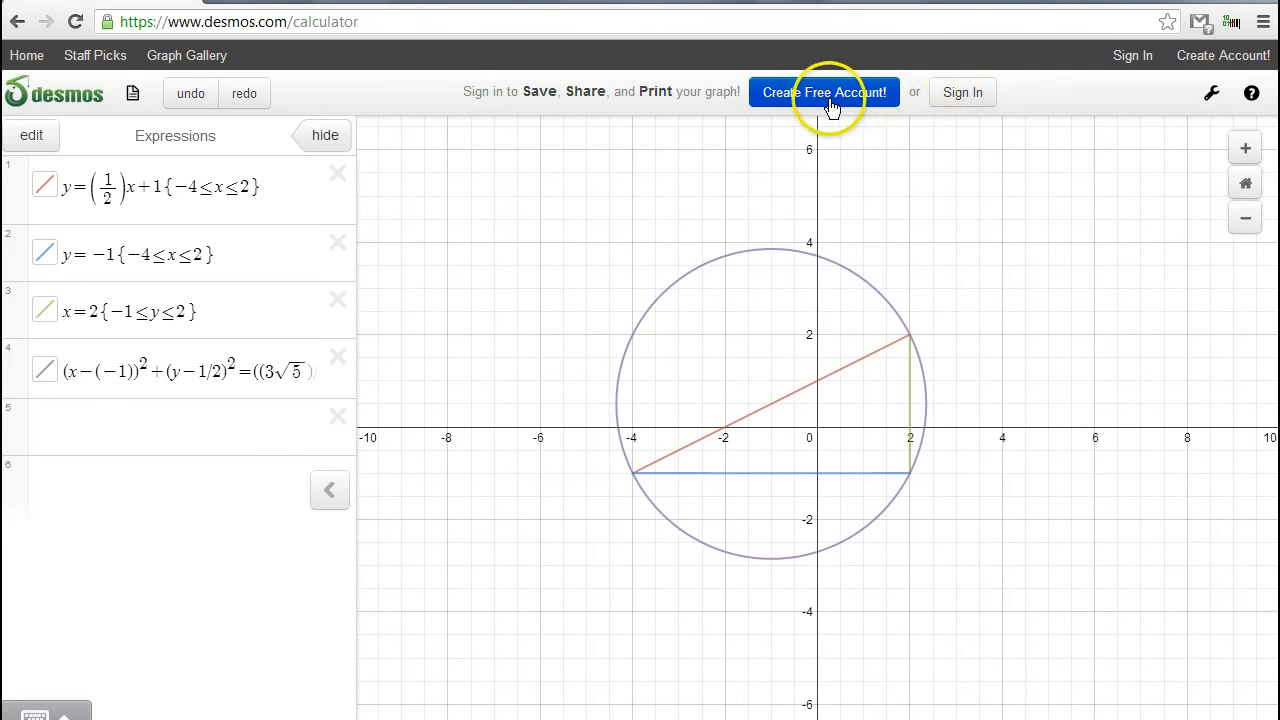
pyautogui.click(960, 98)
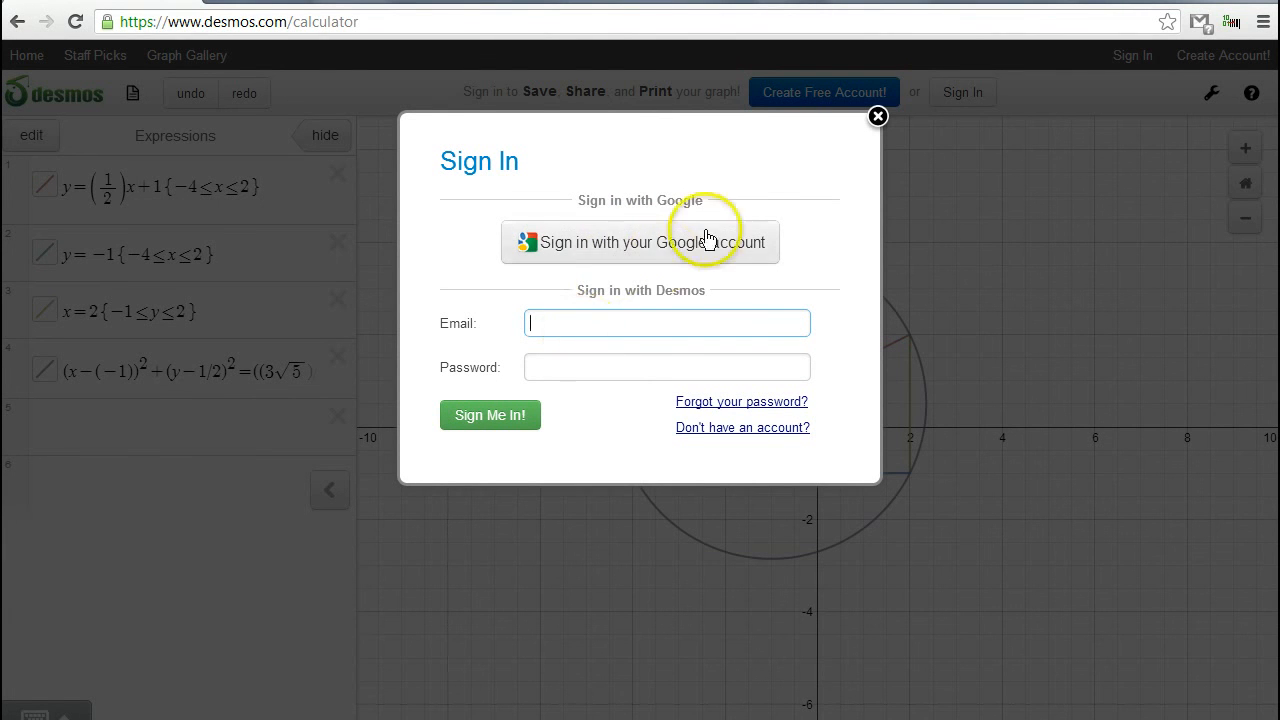
pyautogui.click(641, 244)
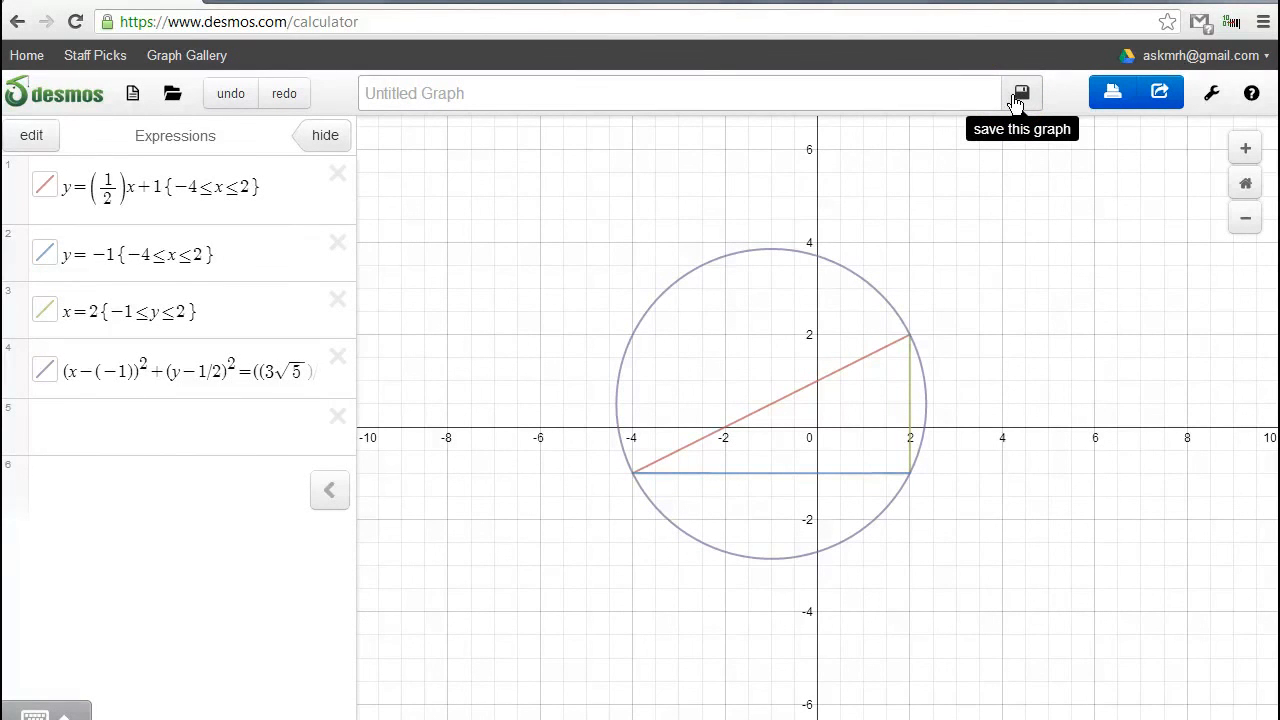
# Save the graph with the title "triangle"
pyautogui.click(1017, 100)
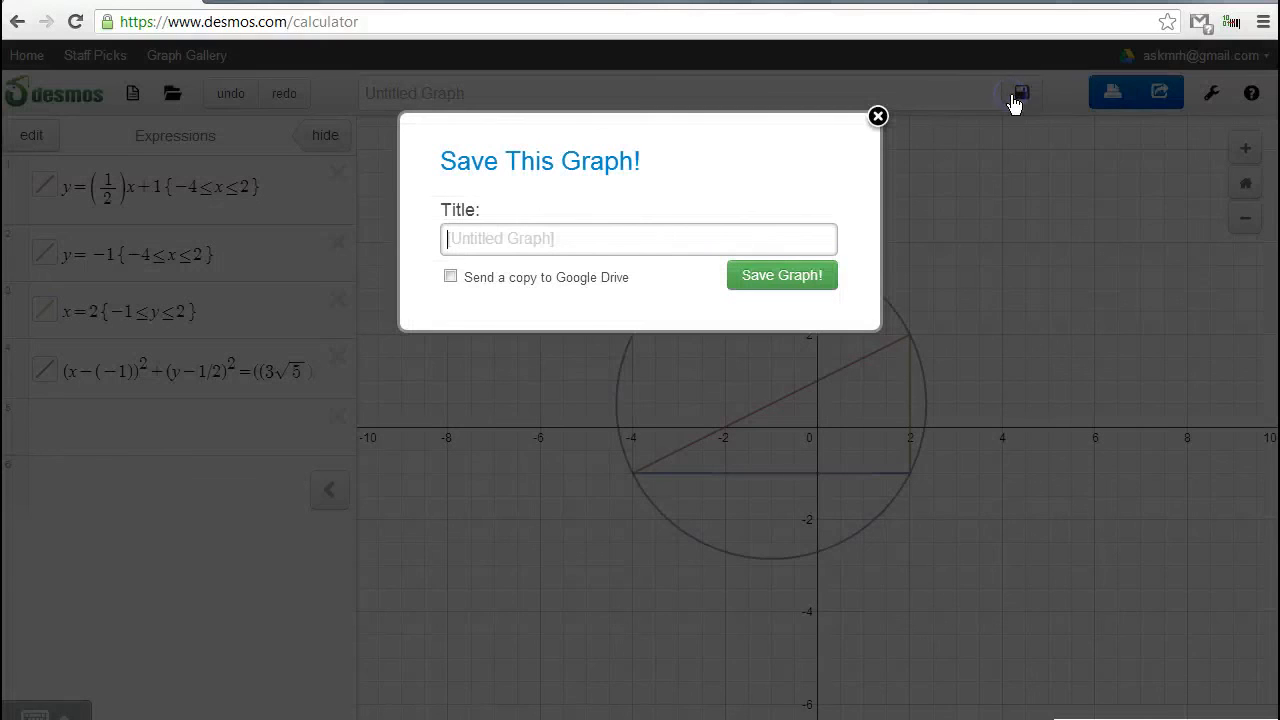
pyautogui.click(674, 229)
pyautogui.write('tri')
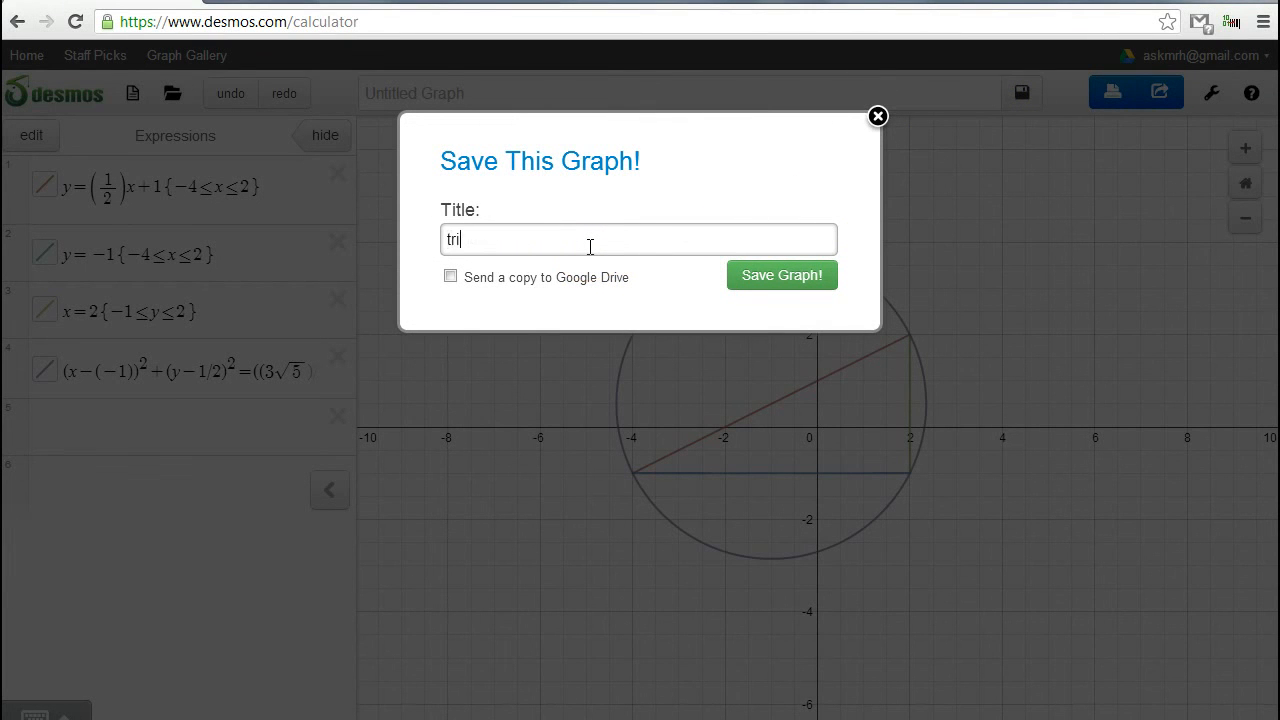
pyautogui.write('angle')
pyautogui.press('Return')
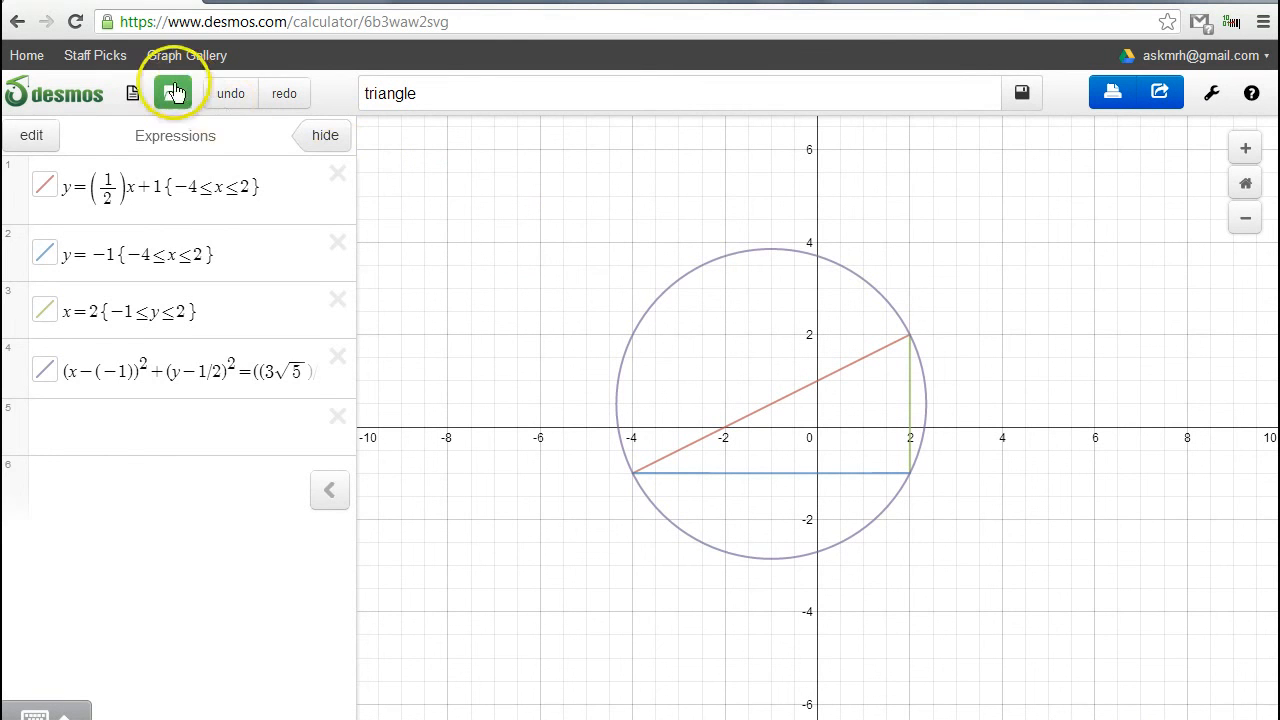
# Browse the saved graphs and open the newest "triangle" graph, the one with the circle
pyautogui.click(172, 95)
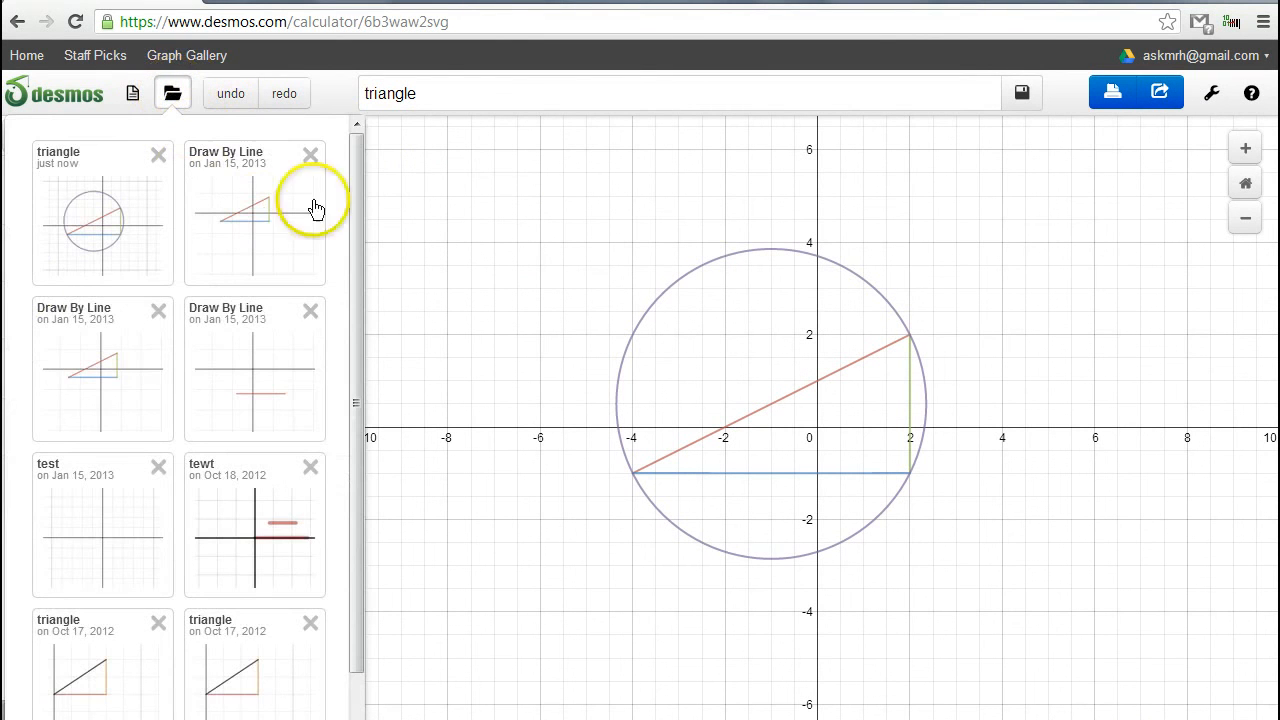
pyautogui.scroll(-1, 349, 216)
pyautogui.scroll(1, 357, 200)
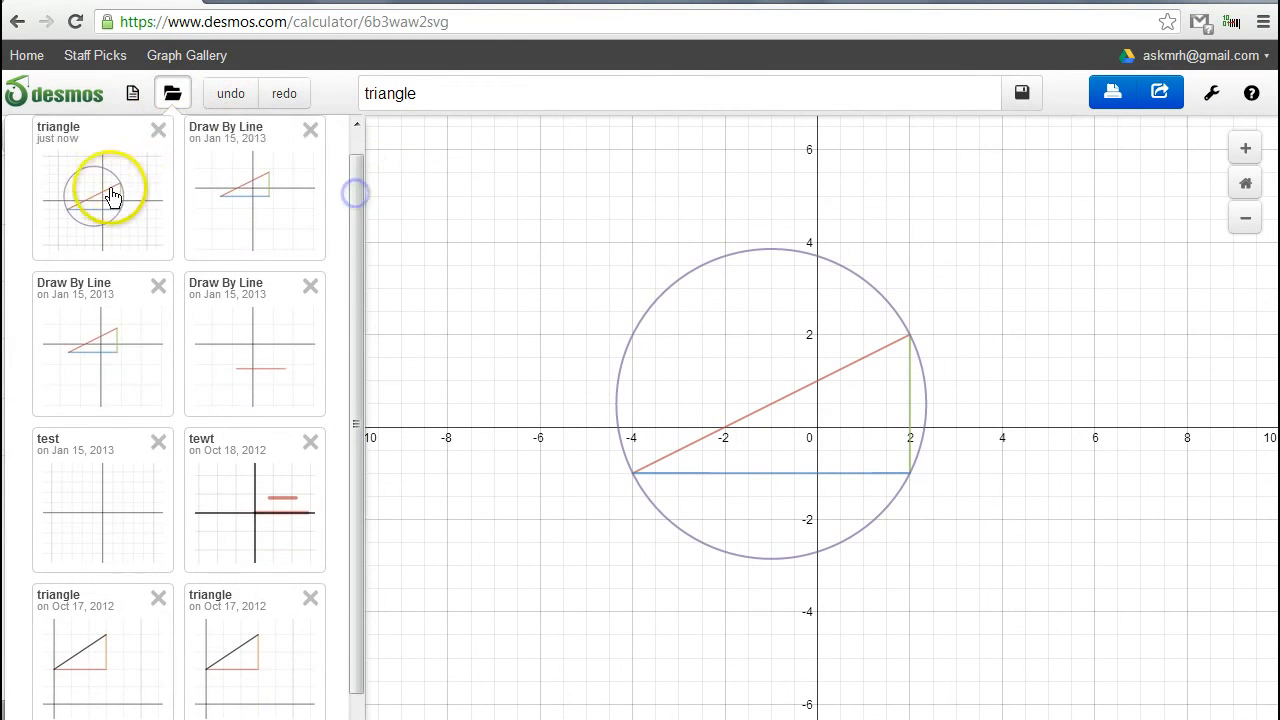
pyautogui.click(105, 195)
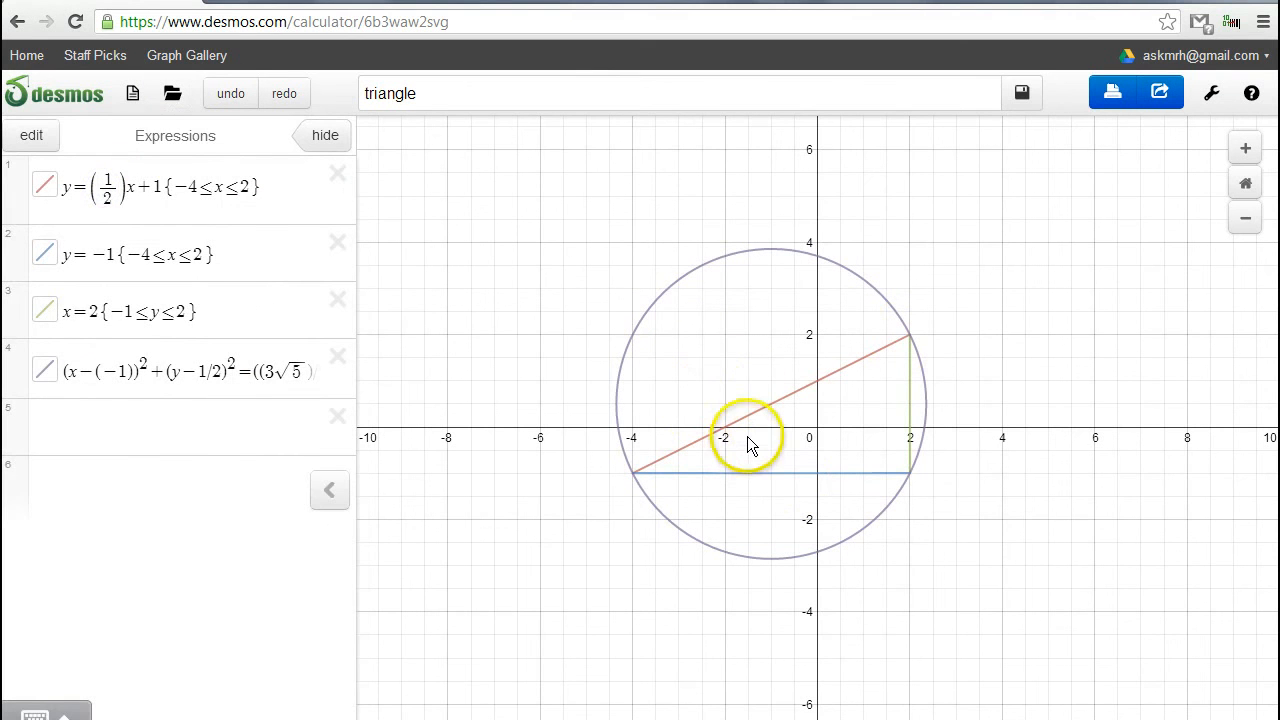